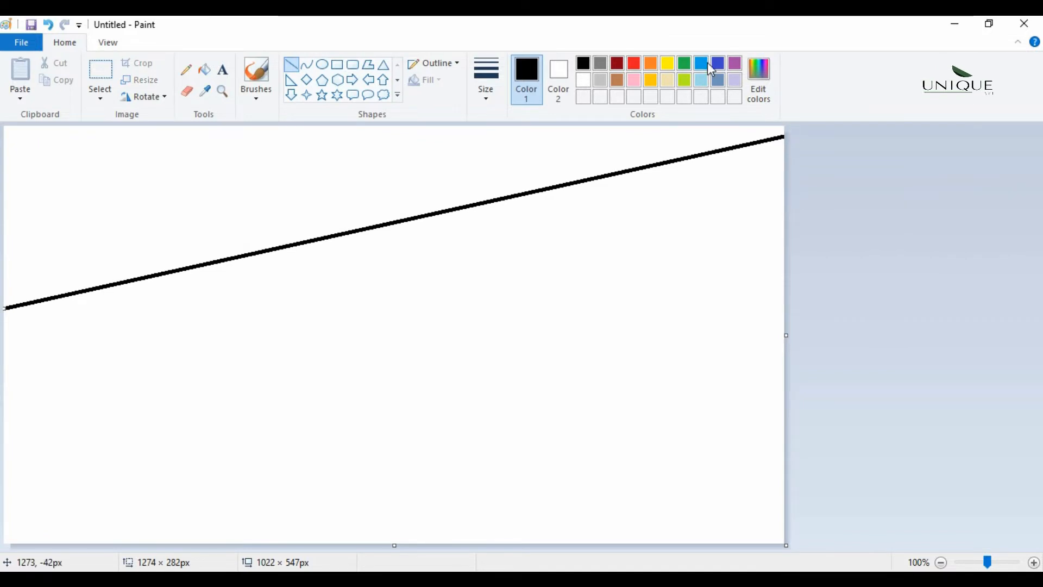
Recolor the diagonal line blue, shift it slightly lower and fill the area above it with the same blue.
left_click(704, 65)
left_click_drag(446, 216, 361, 244)
left_click(204, 69)
left_click(231, 179)
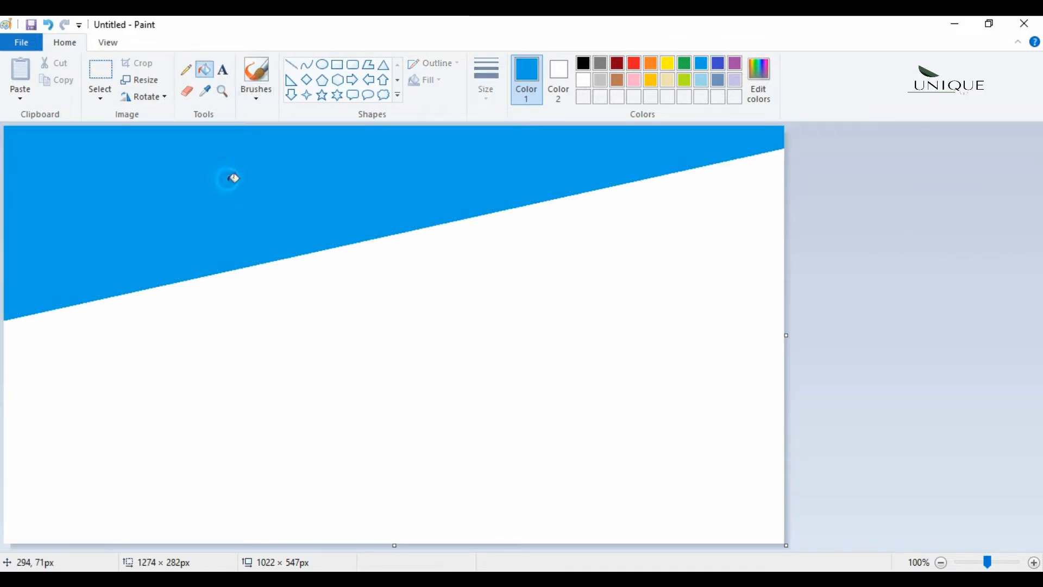
Split the white area with a light-blue diagonal line, filling the part above it light blue and the part below it green.
left_click(291, 64)
left_click_drag(235, 268, 785, 492)
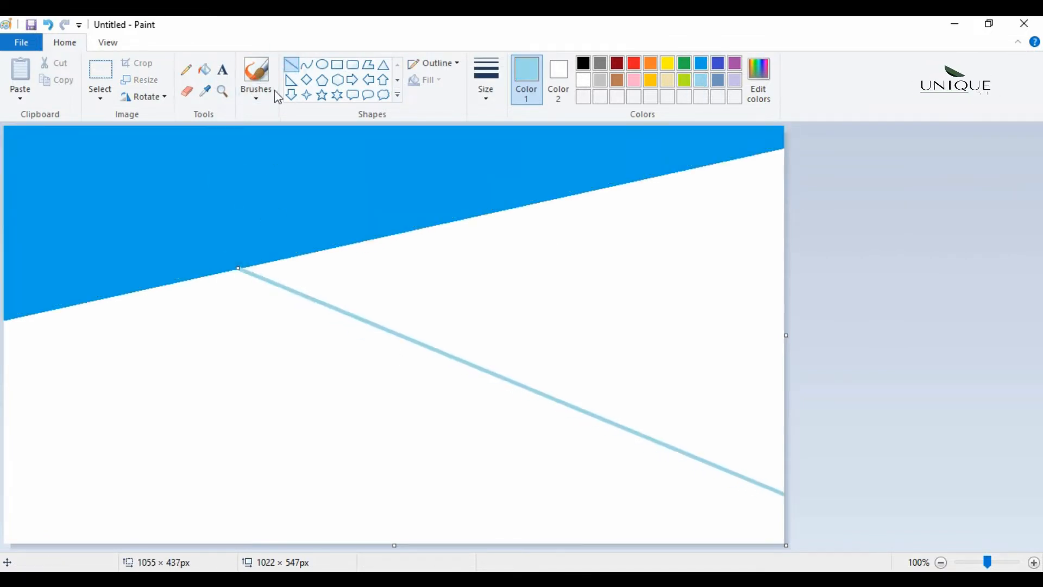
left_click(204, 69)
left_click(644, 180)
left_click(684, 63)
left_click(361, 377)
Resize the image horizontally to 1 pixel, with the aspect ratio not maintained.
left_click(140, 79)
left_click(168, 135)
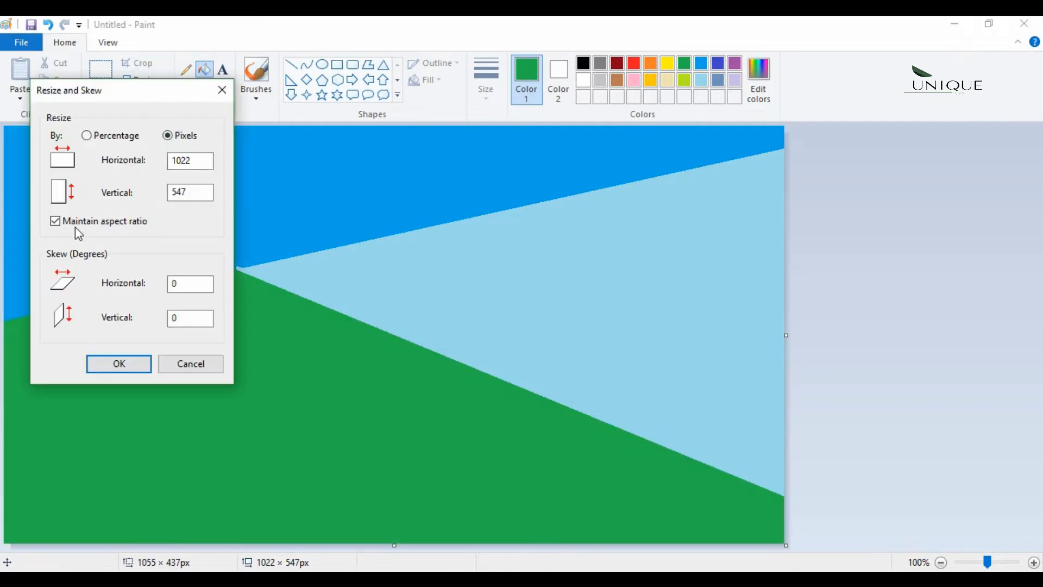
left_click(55, 220)
type("1")
key("Return")
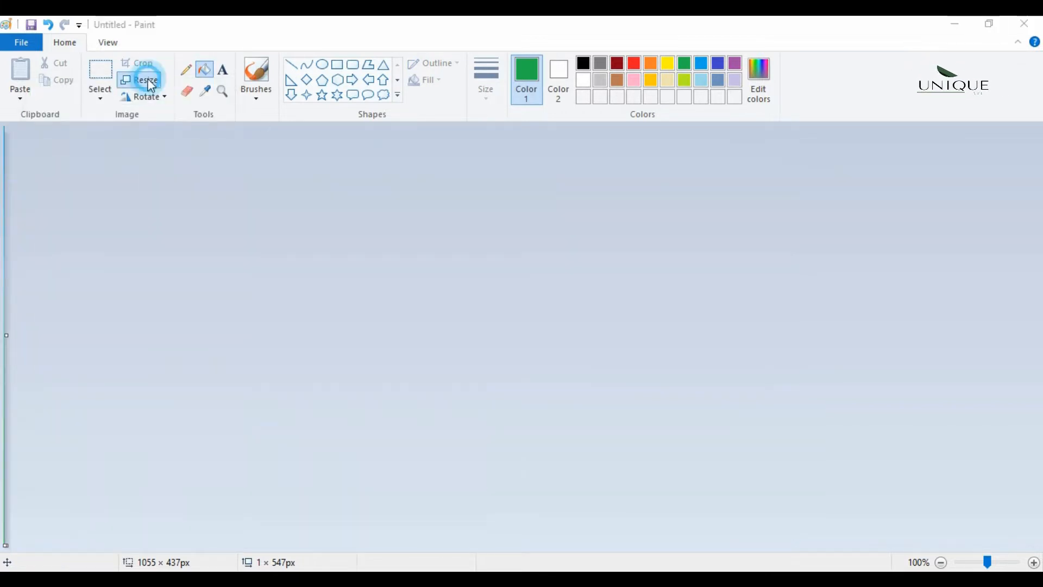
Stretch the one-pixel-wide image to a horizontal size of 1027 pixels to form a blue-to-green gradient.
left_click(141, 79)
type("1027")
key("Return")
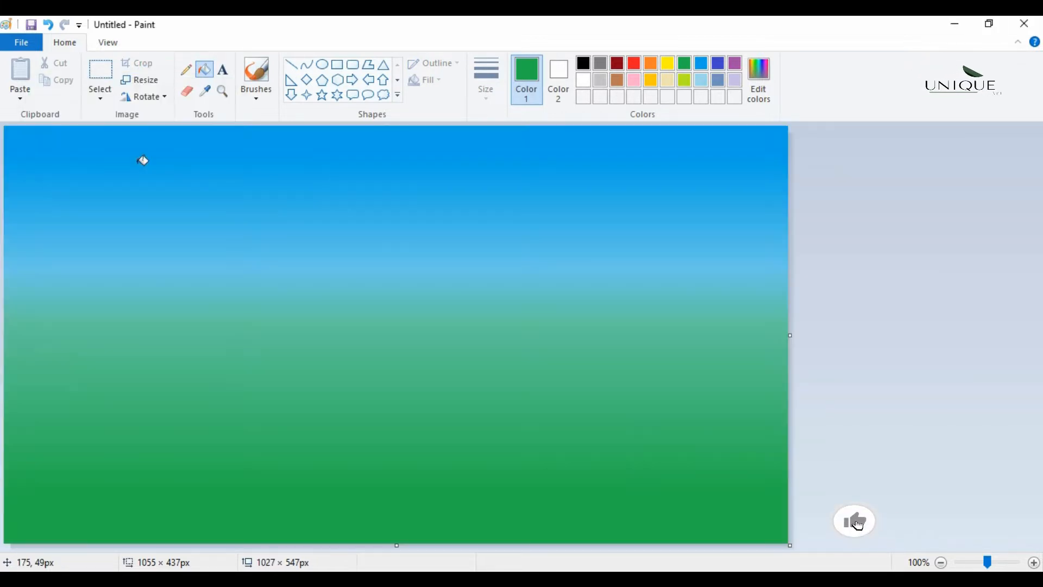
Add a very dark basic green and a slightly lighter shade of it to the color palette.
left_click(758, 79)
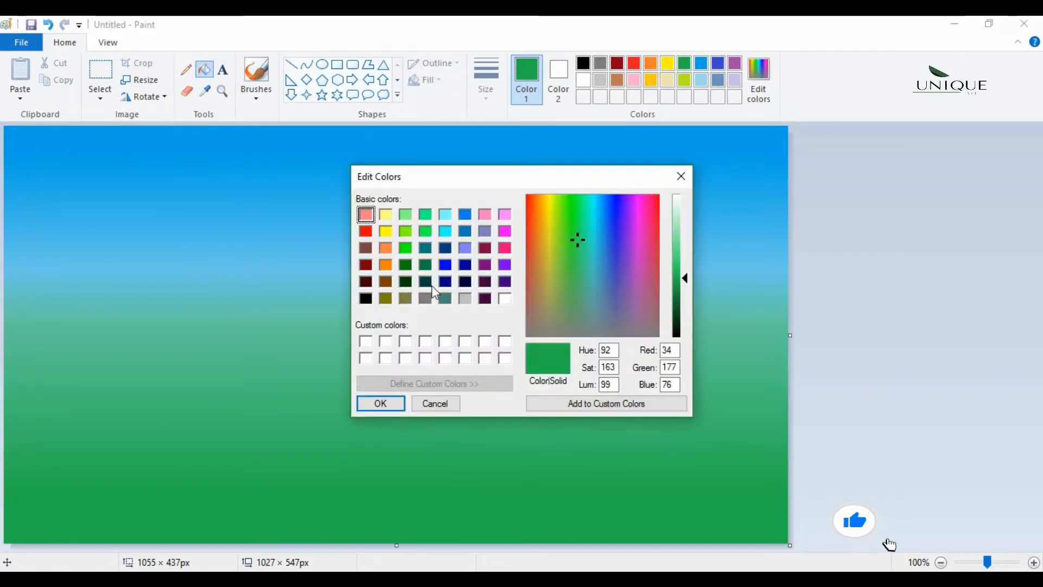
left_click(406, 281)
left_click(381, 403)
left_click(758, 79)
left_click(677, 313)
left_click(380, 403)
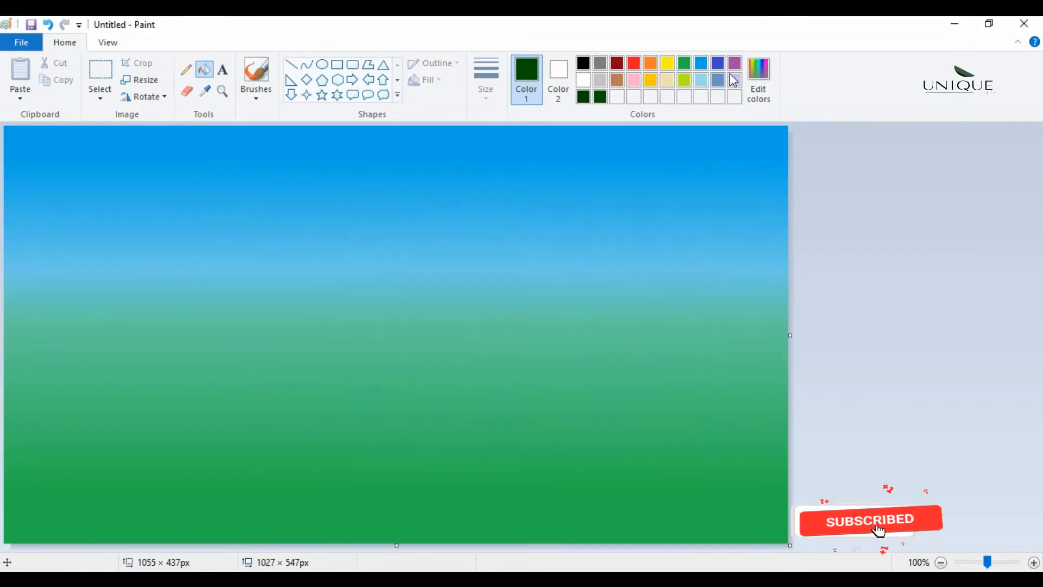
Add two progressively lighter greens to the palette, the second with luminosity 68 and green value 145.
left_click(759, 78)
left_click(678, 306)
left_click(380, 404)
left_click(766, 80)
left_click(677, 298)
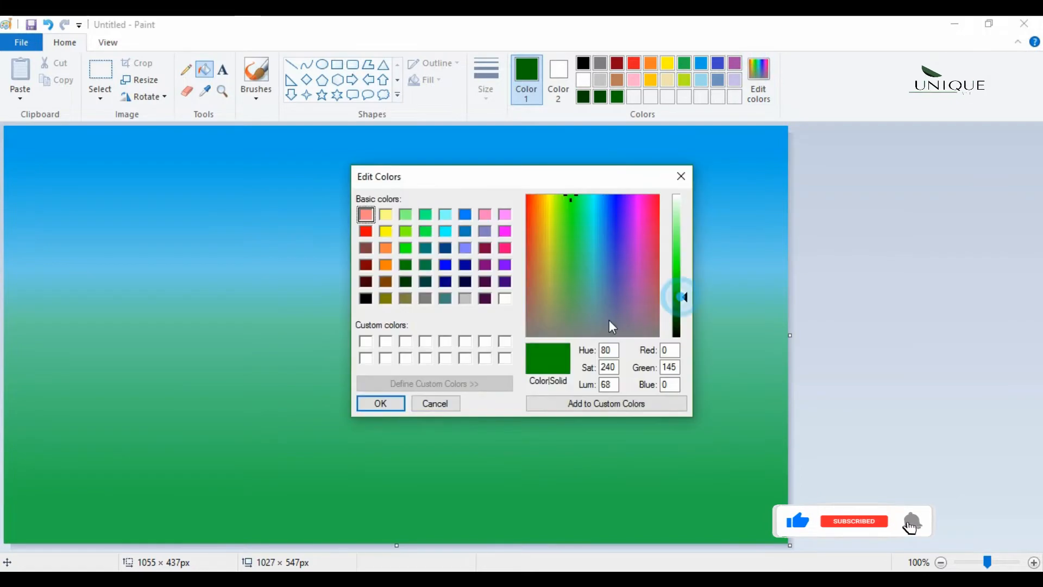
left_click(380, 404)
Add two brighter greens to the palette, one with luminosity 90 and green value 191, the other lighter still.
left_click(763, 78)
left_click(677, 291)
left_click(380, 403)
left_click(766, 65)
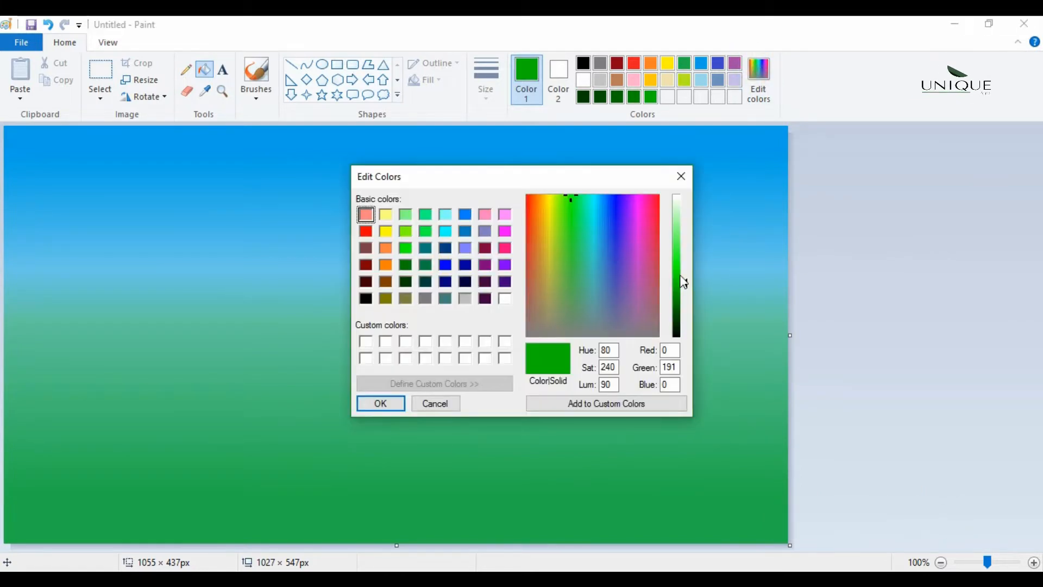
left_click(679, 283)
left_click(380, 403)
left_click(759, 79)
left_click(405, 264)
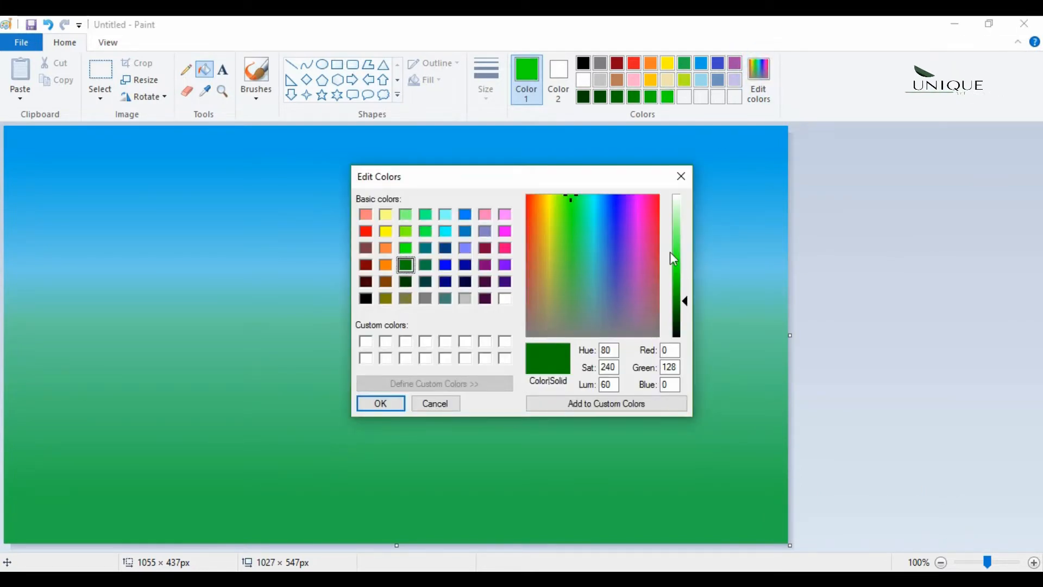
left_click(681, 176)
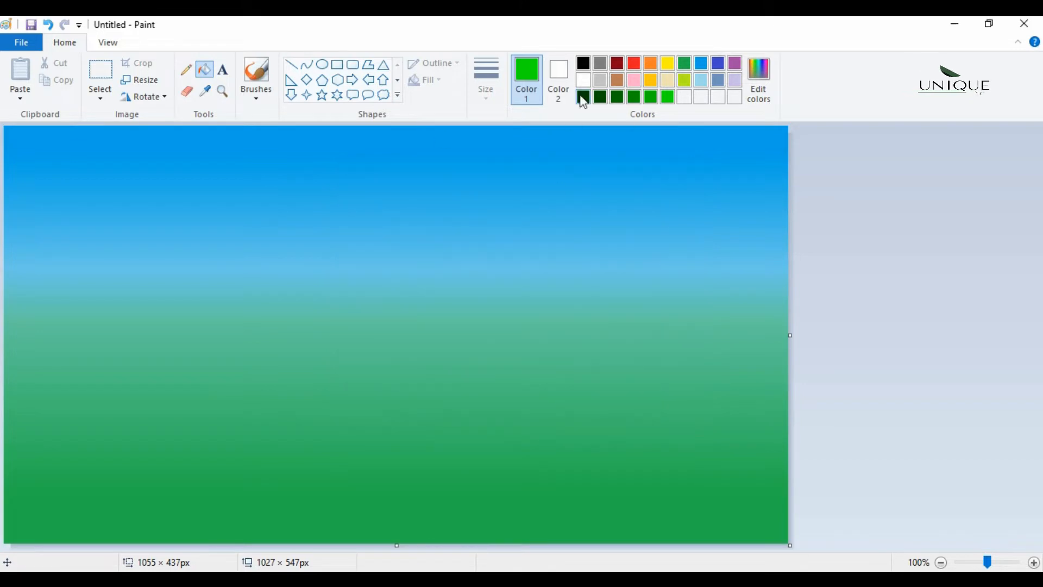
Paint rounded masses of trees along the horizon on the right and left sides with a thick brush in the darkest green.
left_click(262, 96)
left_click(255, 120)
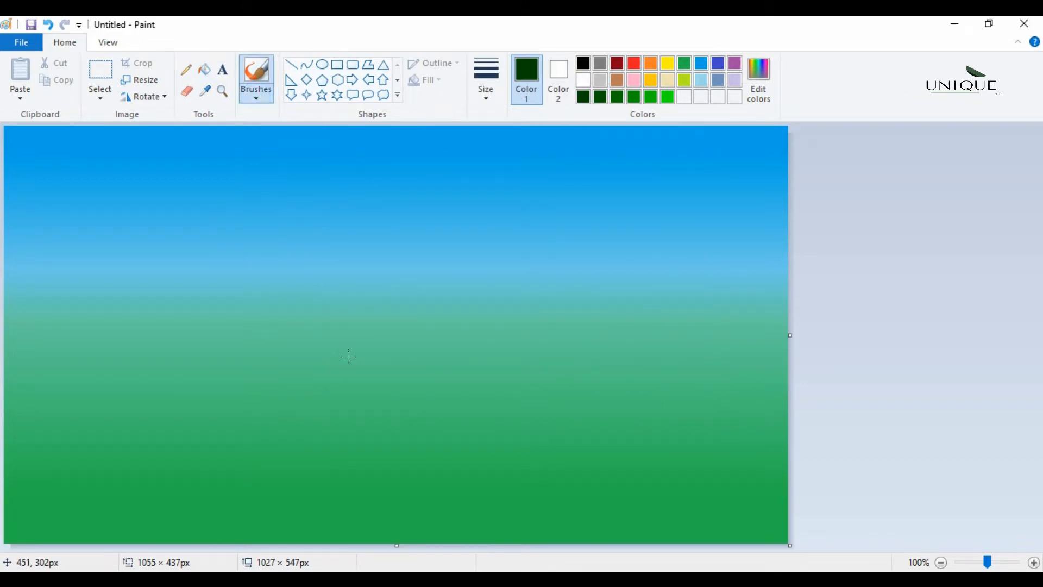
mouse_move(780, 310)
left_mouse_down()
mouse_move(689, 301)
mouse_move(575, 314)
mouse_move(449, 292)
mouse_move(502, 330)
mouse_move(707, 336)
mouse_move(600, 342)
mouse_move(502, 320)
left_mouse_up()
mouse_move(51, 286)
left_mouse_down()
mouse_move(7, 294)
mouse_move(77, 294)
mouse_move(66, 282)
mouse_move(82, 275)
mouse_move(11, 320)
mouse_move(135, 302)
mouse_move(197, 340)
mouse_move(141, 330)
mouse_move(61, 357)
mouse_move(200, 356)
mouse_move(219, 367)
mouse_move(2, 376)
left_mouse_up()
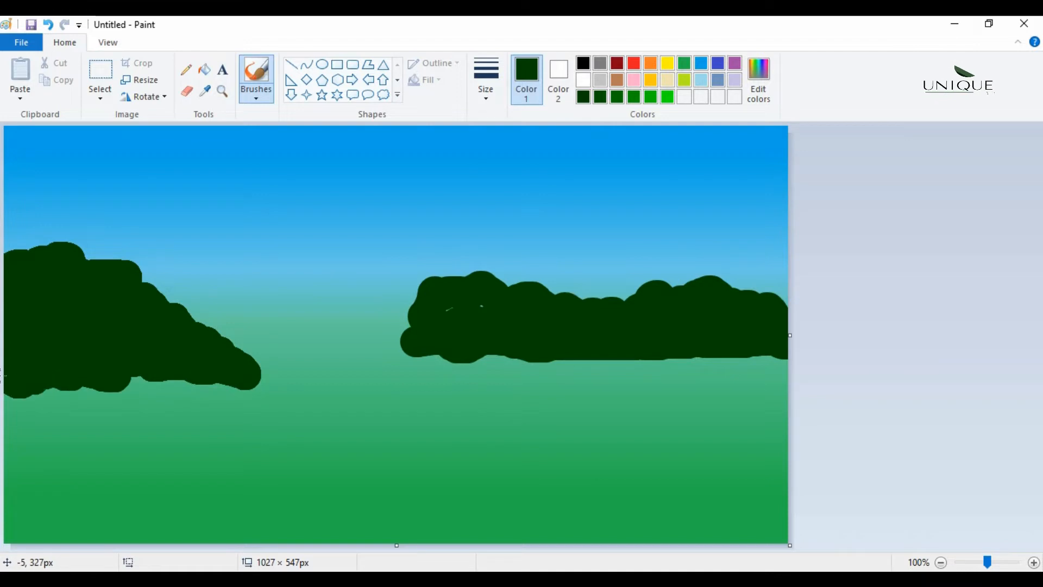
Paint a cream-colored path running from between the tree masses down to the lower-left edge of the canvas.
left_click(667, 80)
mouse_move(275, 389)
left_mouse_down()
mouse_move(255, 394)
mouse_move(125, 541)
left_mouse_up()
mouse_move(390, 356)
left_mouse_down()
mouse_move(267, 499)
mouse_move(302, 375)
mouse_move(158, 533)
mouse_move(254, 434)
mouse_move(183, 539)
mouse_move(341, 372)
mouse_move(370, 357)
left_mouse_up()
Extend the right tree mass over the far end of the path and deepen its lower edge in the darkest green.
left_click(583, 97)
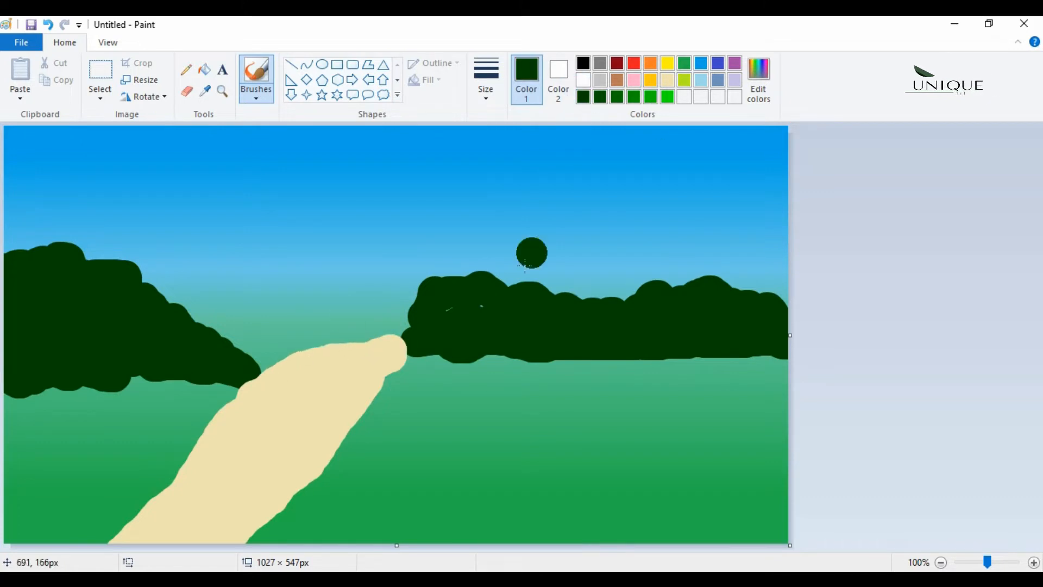
mouse_move(402, 320)
left_mouse_down()
mouse_move(329, 333)
mouse_move(392, 352)
mouse_move(457, 337)
left_mouse_up()
mouse_move(306, 350)
left_mouse_down()
mouse_move(577, 359)
mouse_move(508, 302)
left_mouse_up()
mouse_move(369, 370)
left_mouse_down()
mouse_move(601, 399)
mouse_move(785, 394)
left_mouse_up()
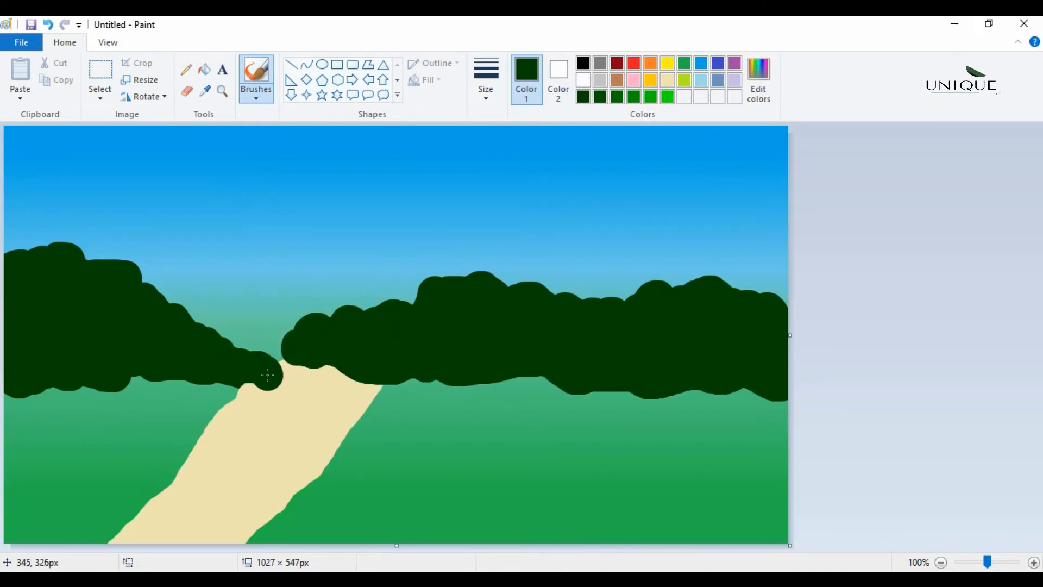
Widen the cream path on both sides toward the bottom of the canvas.
left_click(668, 80)
left_click_drag(215, 416, 99, 541)
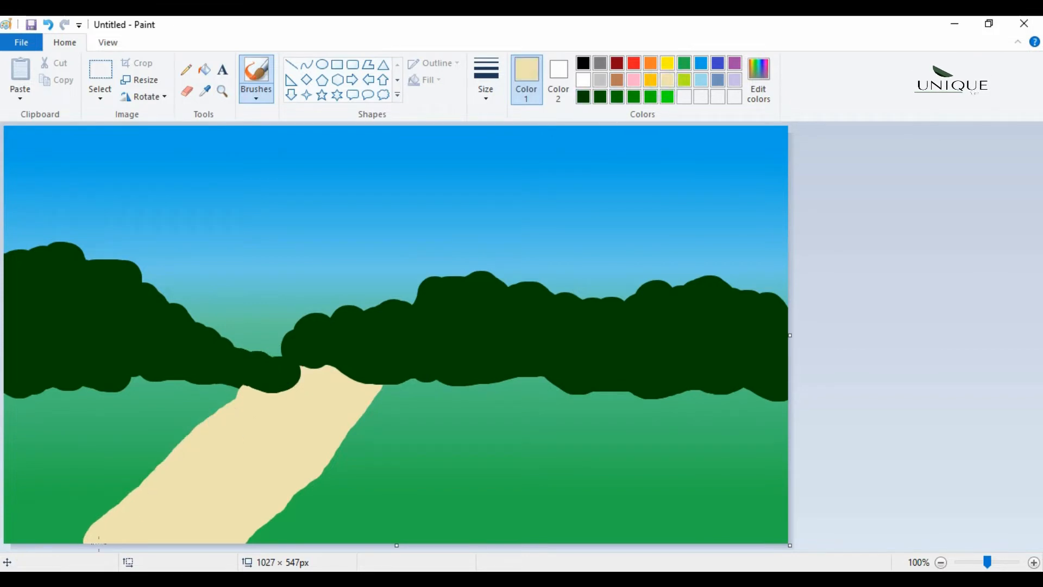
left_click_drag(327, 438, 321, 541)
left_click_drag(352, 398, 312, 503)
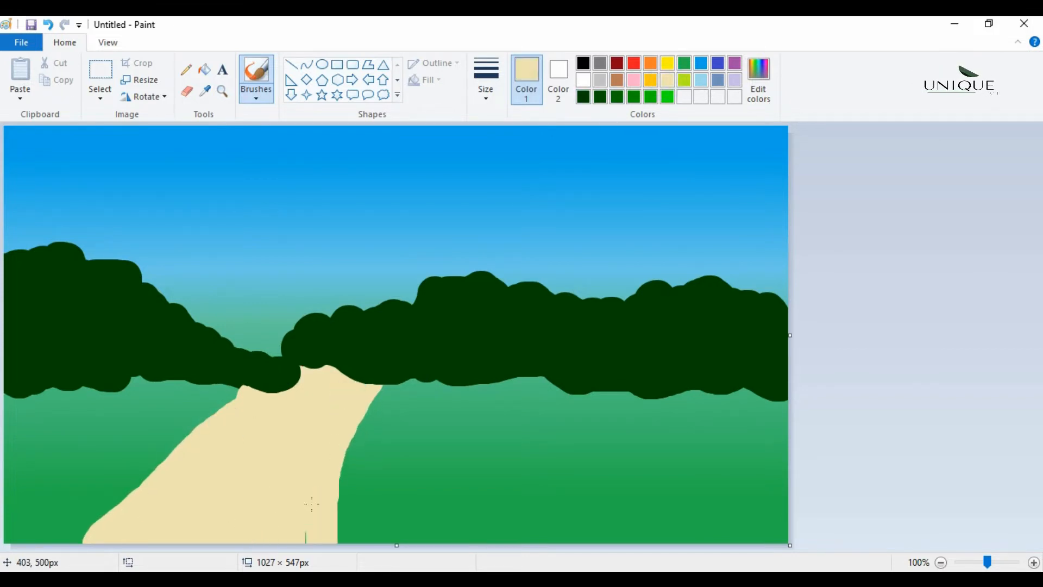
left_click_drag(363, 402, 348, 538)
left_click(79, 535)
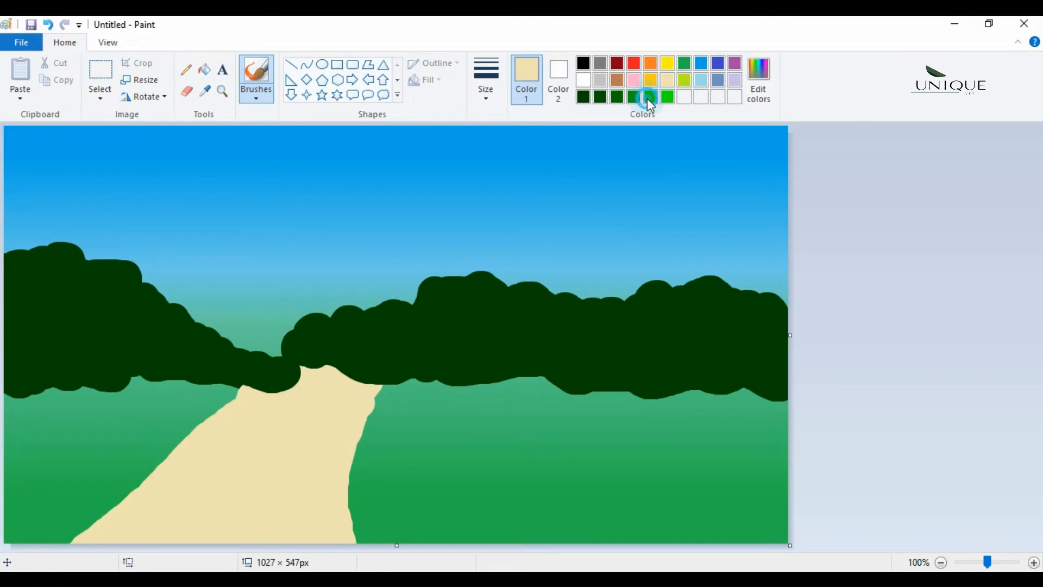
Paint a dark-green bush layer left of the path and a brighter green layer in the canvas's lower-left corner.
left_click(650, 97)
mouse_move(135, 443)
left_mouse_down()
mouse_move(222, 394)
mouse_move(184, 406)
mouse_move(43, 394)
mouse_move(214, 396)
mouse_move(21, 432)
mouse_move(189, 431)
mouse_move(98, 487)
mouse_move(25, 468)
left_mouse_up()
left_click(620, 98)
left_click(668, 96)
mouse_move(117, 462)
left_mouse_down()
mouse_move(33, 505)
mouse_move(105, 456)
mouse_move(52, 505)
left_mouse_up()
Paint a dark-green bush layer right of the path and a bright-green foreground strip below it.
left_click(617, 97)
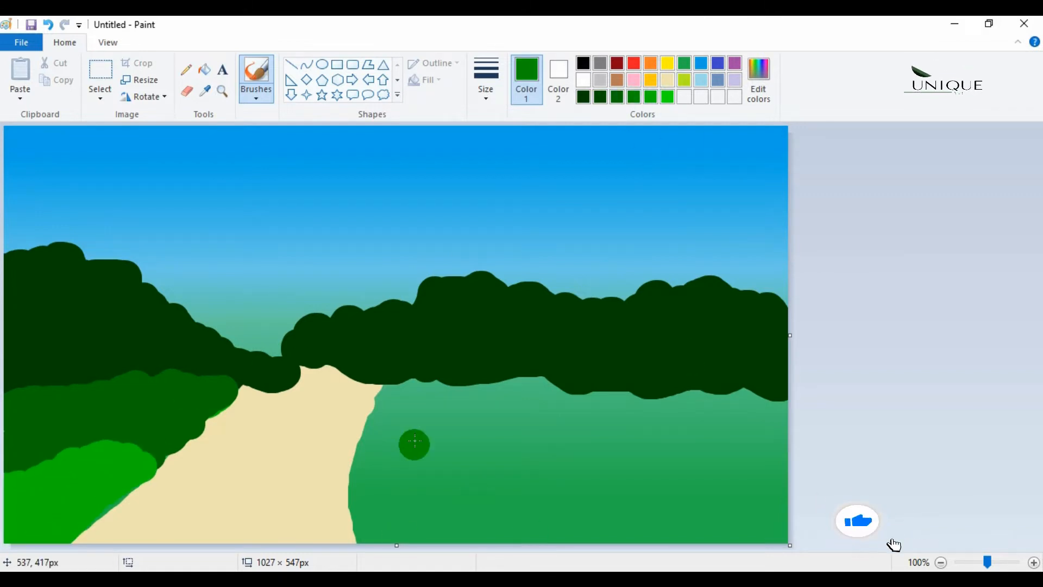
mouse_move(390, 394)
left_mouse_down()
mouse_move(615, 414)
mouse_move(760, 406)
mouse_move(526, 393)
mouse_move(371, 434)
mouse_move(719, 461)
mouse_move(433, 473)
mouse_move(772, 491)
left_mouse_up()
left_click(668, 96)
left_click_drag(396, 545, 396, 546)
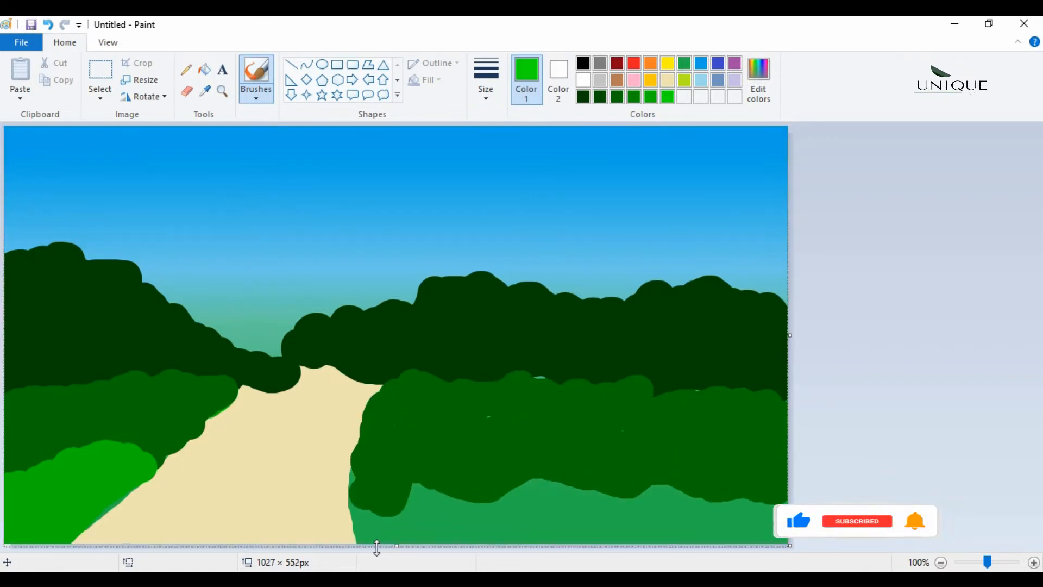
mouse_move(466, 516)
left_mouse_down()
mouse_move(362, 489)
mouse_move(372, 530)
mouse_move(722, 541)
mouse_move(785, 518)
mouse_move(658, 496)
mouse_move(486, 502)
mouse_move(612, 527)
left_mouse_up()
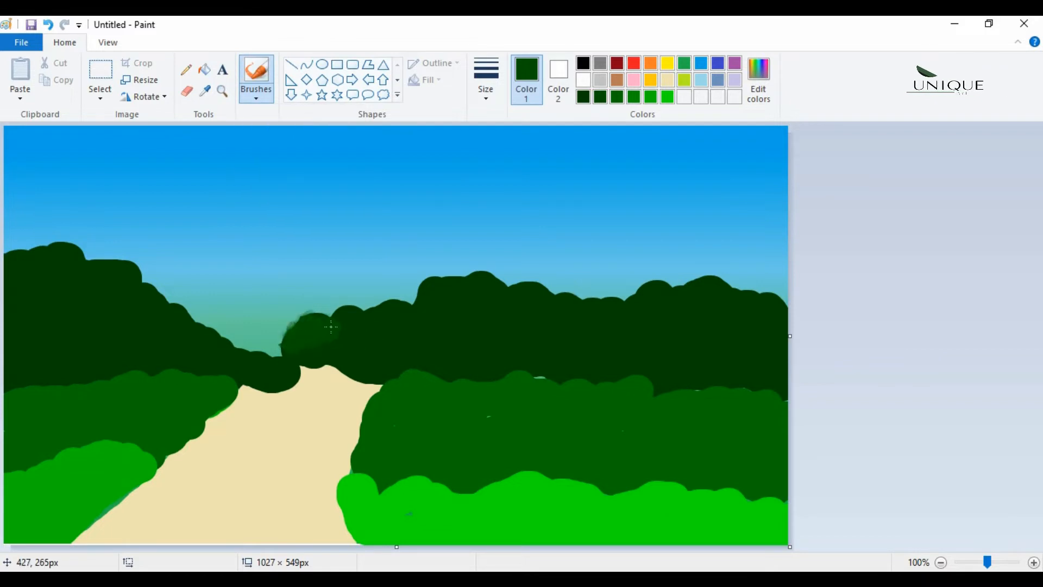
Texture the right tree line with a rough brush, layering medium green and covering most of it with the darkest green.
mouse_move(331, 327)
left_mouse_down()
mouse_move(356, 314)
mouse_move(416, 317)
left_mouse_up()
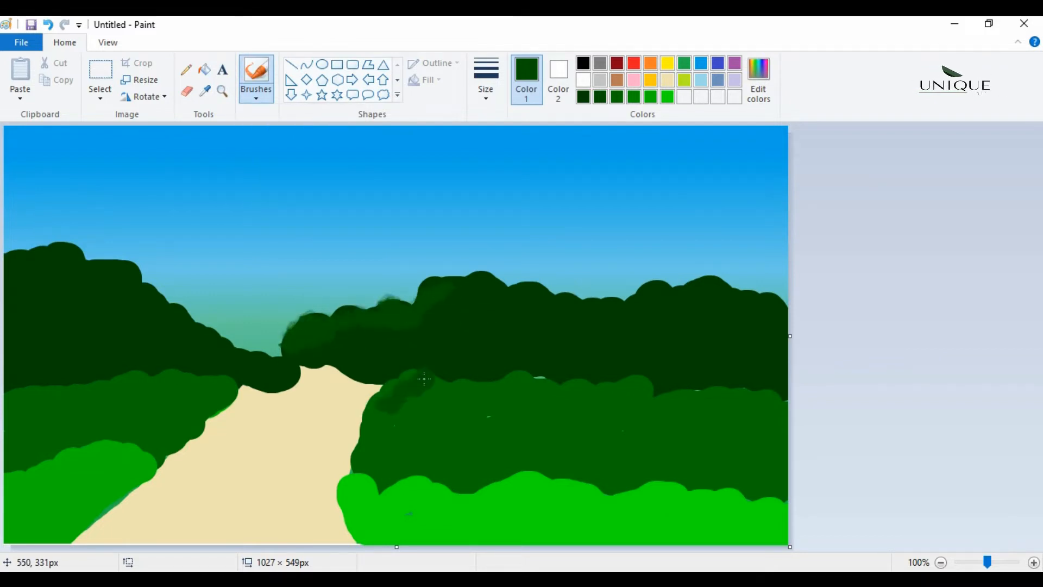
mouse_move(424, 379)
left_mouse_down()
mouse_move(364, 454)
mouse_move(420, 398)
mouse_move(492, 397)
left_mouse_up()
left_click(650, 96)
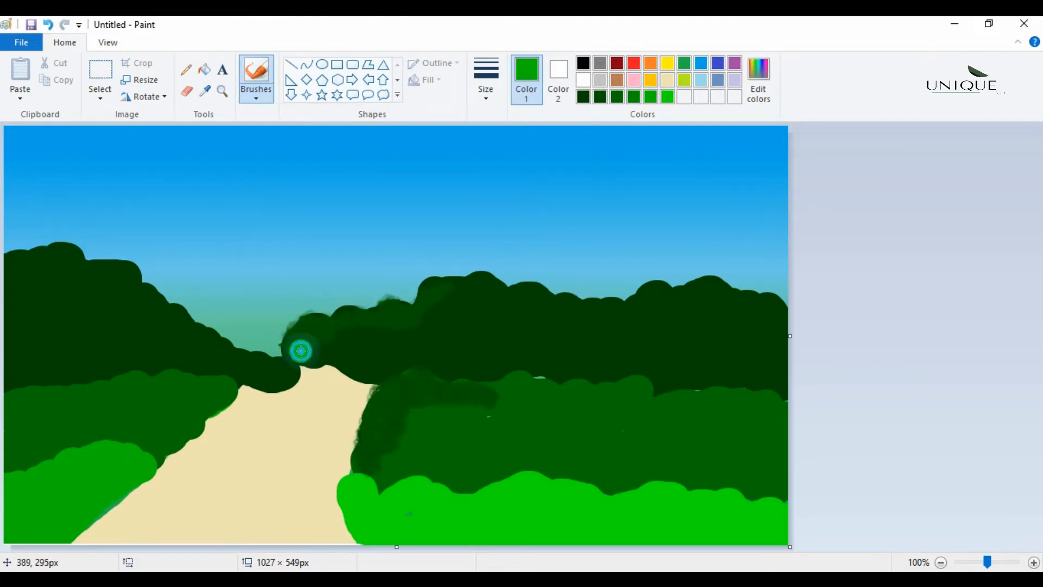
mouse_move(301, 350)
left_mouse_down()
mouse_move(389, 339)
mouse_move(655, 338)
mouse_move(796, 310)
mouse_move(394, 308)
mouse_move(470, 293)
mouse_move(585, 308)
mouse_move(691, 370)
mouse_move(314, 379)
mouse_move(535, 315)
left_mouse_up()
mouse_move(292, 328)
left_mouse_down()
mouse_move(492, 270)
mouse_move(638, 307)
mouse_move(642, 286)
mouse_move(703, 279)
mouse_move(750, 295)
mouse_move(756, 309)
mouse_move(544, 307)
mouse_move(532, 290)
mouse_move(446, 289)
mouse_move(331, 346)
mouse_move(411, 337)
mouse_move(349, 365)
mouse_move(399, 321)
mouse_move(458, 301)
mouse_move(564, 329)
mouse_move(566, 363)
mouse_move(521, 338)
mouse_move(443, 329)
mouse_move(520, 339)
mouse_move(530, 364)
mouse_move(422, 357)
mouse_move(488, 293)
left_mouse_up()
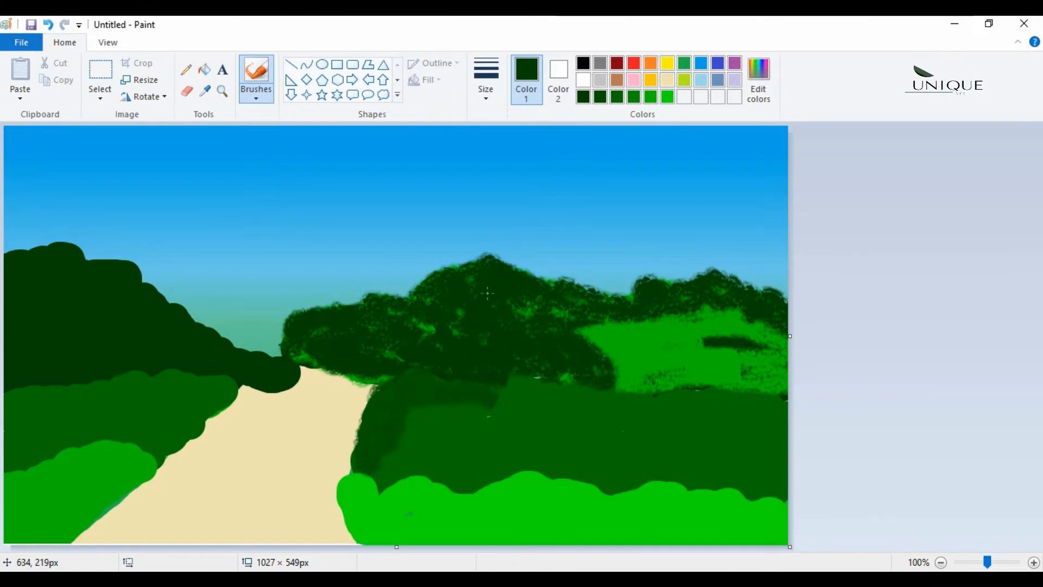
mouse_move(485, 341)
left_mouse_down()
mouse_move(577, 340)
mouse_move(732, 310)
mouse_move(777, 347)
mouse_move(627, 334)
mouse_move(736, 360)
mouse_move(644, 350)
mouse_move(801, 383)
mouse_move(633, 373)
mouse_move(636, 386)
mouse_move(790, 381)
left_mouse_up()
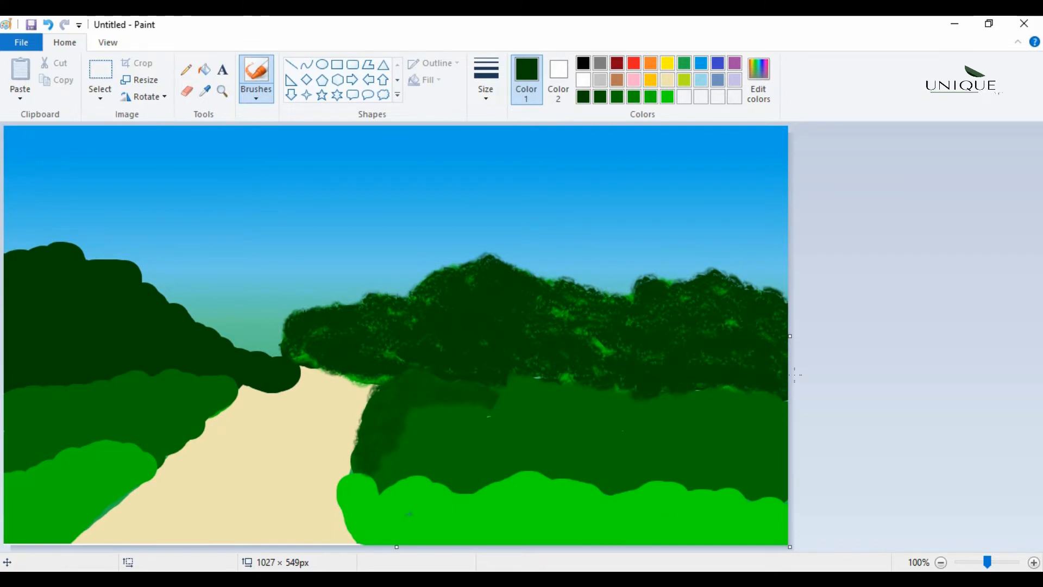
Brush a darker green texture over the middle bush layer right of the path.
left_click(624, 190)
mouse_move(373, 471)
left_mouse_down()
mouse_move(424, 412)
mouse_move(503, 401)
left_mouse_up()
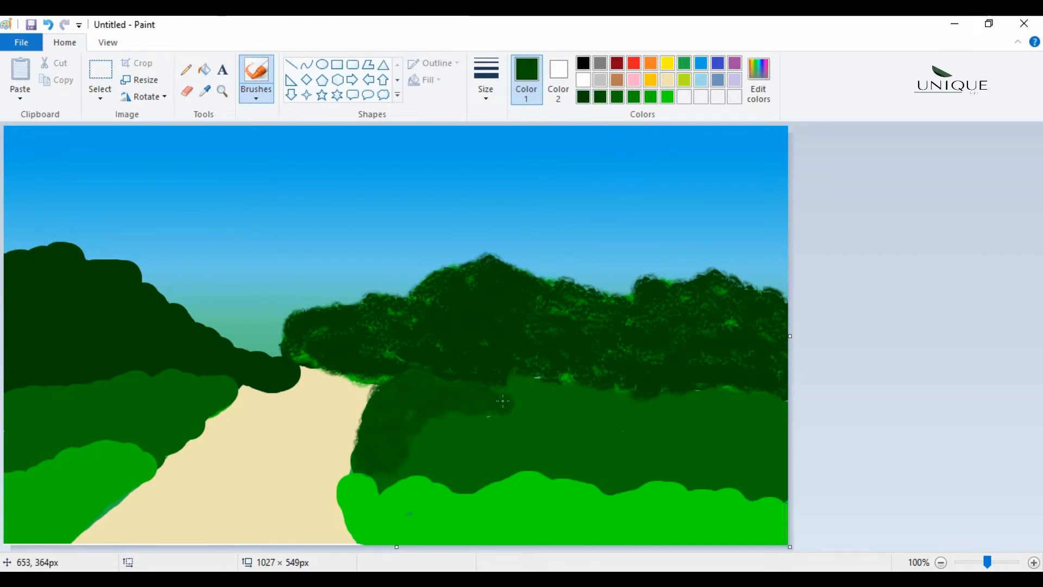
mouse_move(587, 387)
left_mouse_down()
mouse_move(637, 404)
mouse_move(701, 471)
mouse_move(717, 438)
mouse_move(685, 403)
mouse_move(757, 394)
mouse_move(676, 401)
mouse_move(696, 428)
mouse_move(703, 405)
mouse_move(780, 414)
mouse_move(704, 446)
mouse_move(757, 431)
mouse_move(733, 406)
mouse_move(747, 427)
mouse_move(700, 459)
mouse_move(783, 448)
mouse_move(745, 475)
mouse_move(771, 458)
left_mouse_up()
mouse_move(380, 483)
left_mouse_down()
mouse_move(534, 469)
mouse_move(603, 478)
mouse_move(671, 470)
mouse_move(636, 407)
mouse_move(450, 409)
mouse_move(618, 423)
mouse_move(593, 457)
mouse_move(484, 448)
mouse_move(441, 464)
mouse_move(438, 443)
left_mouse_up()
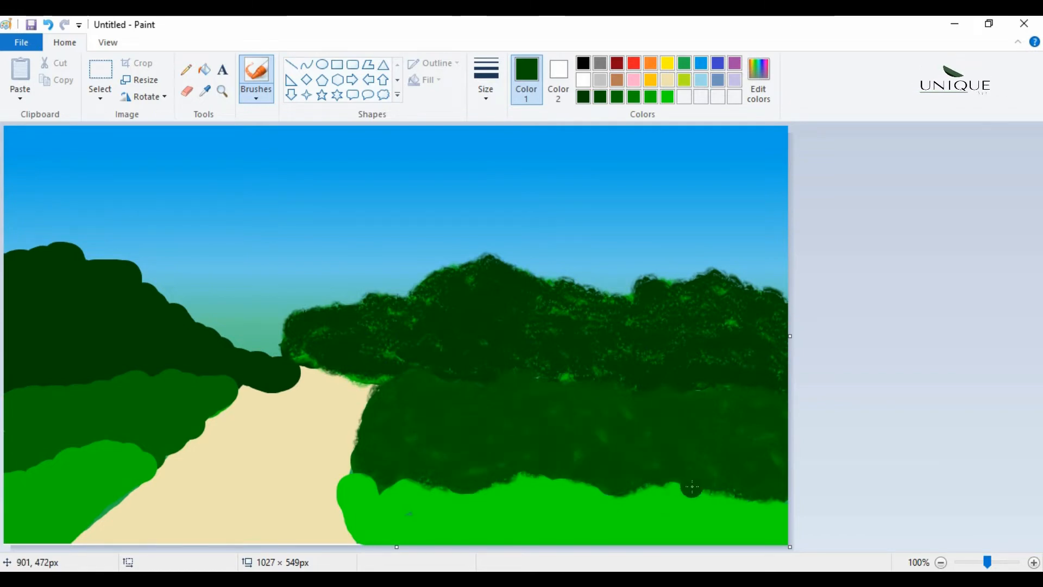
Texture the bright foreground bushes on both sides of the path with the medium custom green.
left_click(634, 97)
mouse_move(359, 519)
left_mouse_down()
mouse_move(367, 521)
mouse_move(360, 479)
mouse_move(519, 489)
mouse_move(430, 482)
left_mouse_up()
mouse_move(611, 504)
left_mouse_down()
mouse_move(713, 510)
mouse_move(363, 522)
mouse_move(772, 535)
mouse_move(425, 541)
mouse_move(707, 512)
left_mouse_up()
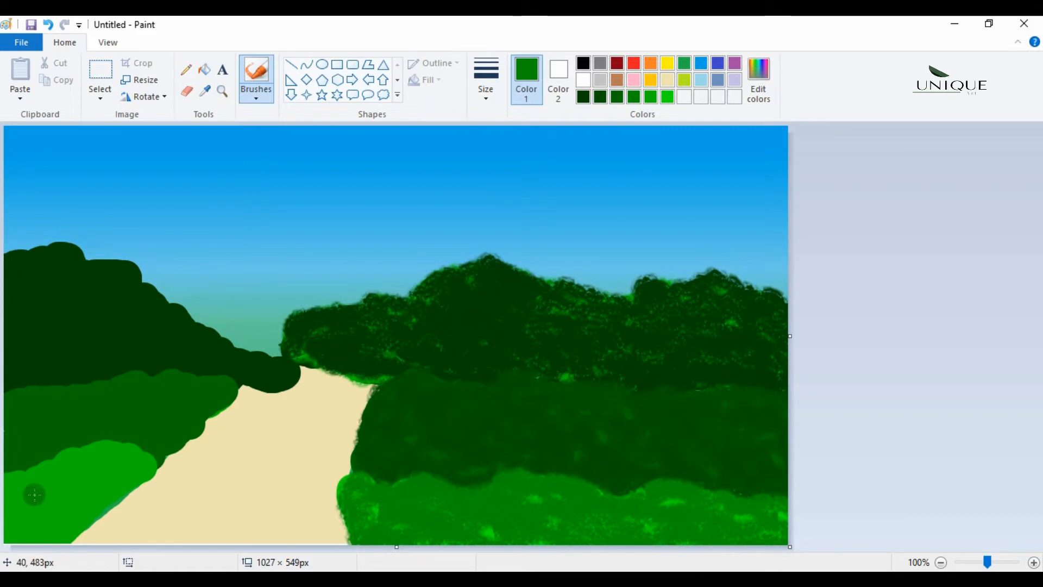
mouse_move(149, 473)
left_mouse_down()
mouse_move(125, 454)
mouse_move(35, 463)
mouse_move(94, 468)
mouse_move(112, 490)
mouse_move(30, 487)
mouse_move(98, 514)
mouse_move(12, 525)
left_mouse_up()
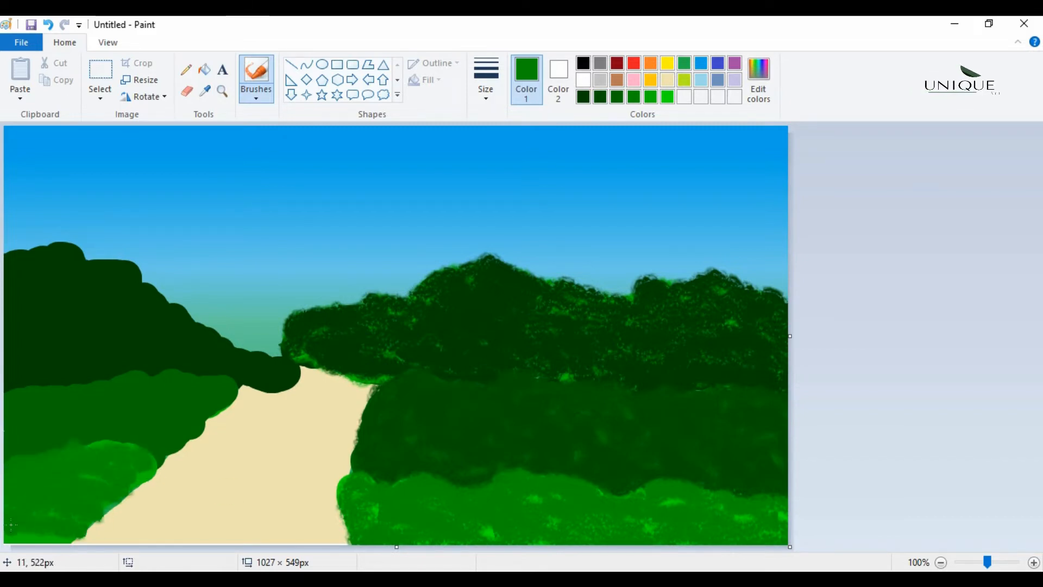
Brush a darker green texture over the middle bush layer left of the path.
left_click(599, 97)
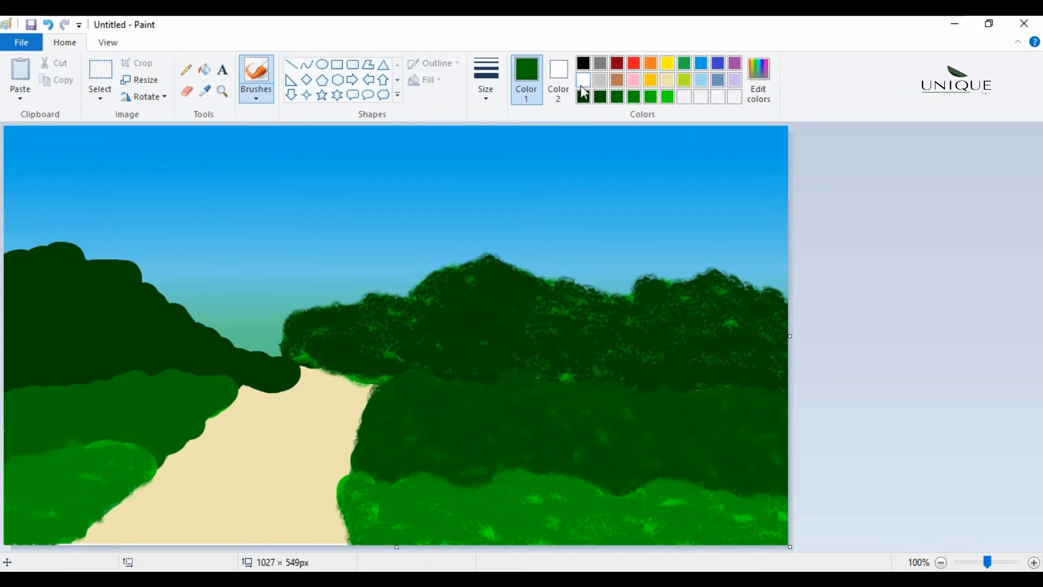
left_click(583, 94)
mouse_move(161, 447)
left_mouse_down()
mouse_move(140, 442)
mouse_move(5, 450)
mouse_move(77, 422)
mouse_move(162, 440)
mouse_move(154, 420)
left_mouse_up()
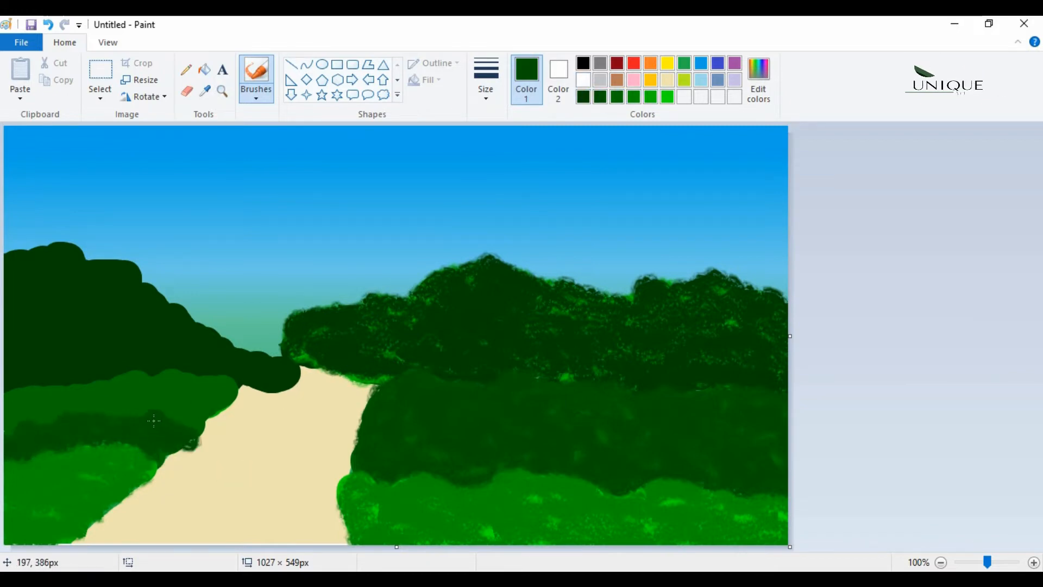
mouse_move(11, 413)
left_mouse_down()
mouse_move(94, 402)
mouse_move(203, 428)
mouse_move(148, 392)
left_mouse_up()
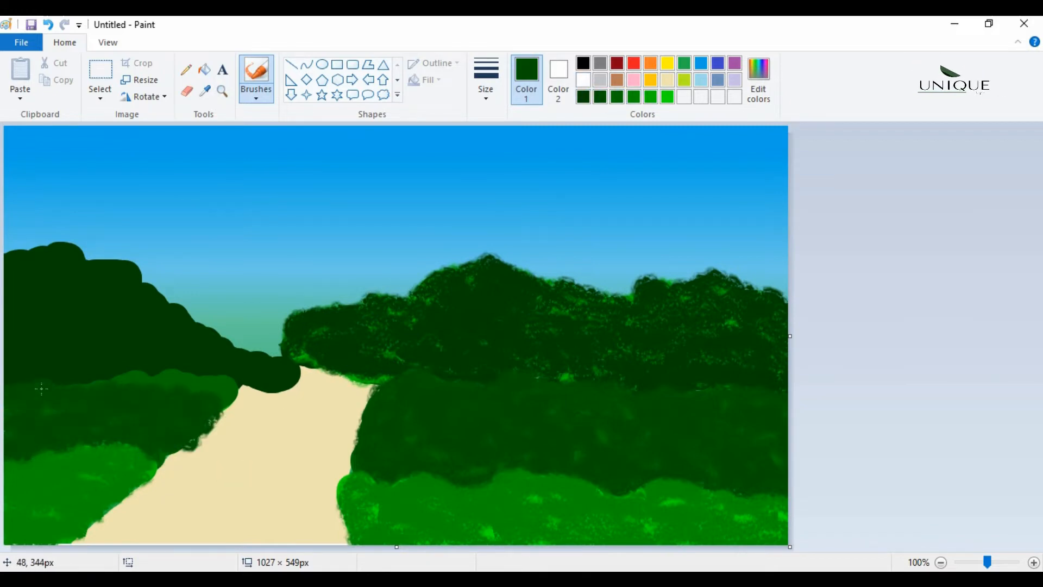
Texture the left tree line with bright green and cover it with broken strokes of the darkest green.
left_click(668, 96)
mouse_move(291, 374)
left_mouse_down()
mouse_move(4, 306)
mouse_move(127, 277)
mouse_move(283, 371)
mouse_move(18, 300)
mouse_move(11, 360)
mouse_move(163, 322)
mouse_move(281, 380)
mouse_move(35, 255)
mouse_move(74, 271)
mouse_move(83, 305)
mouse_move(2, 315)
mouse_move(252, 375)
left_mouse_up()
left_click(583, 97)
mouse_move(169, 356)
left_mouse_down()
mouse_move(53, 376)
mouse_move(123, 366)
mouse_move(74, 348)
mouse_move(120, 343)
mouse_move(11, 342)
mouse_move(5, 321)
left_mouse_up()
left_click(284, 380)
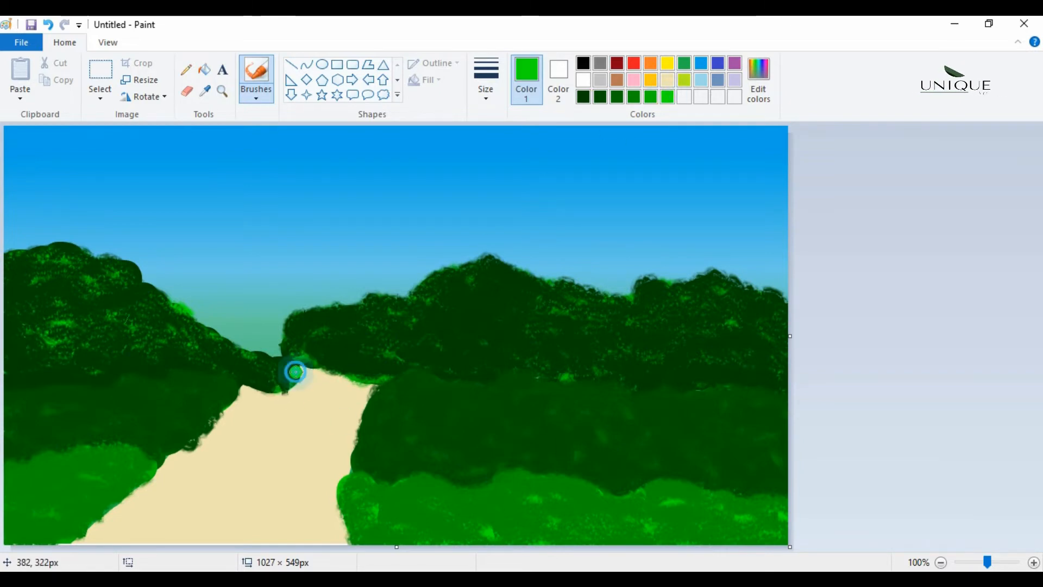
Extend bushes over the path's upper-left edge with bright-green strokes covered in the darkest green.
mouse_move(256, 385)
left_mouse_down()
mouse_move(221, 418)
mouse_move(252, 409)
left_mouse_up()
left_click(583, 97)
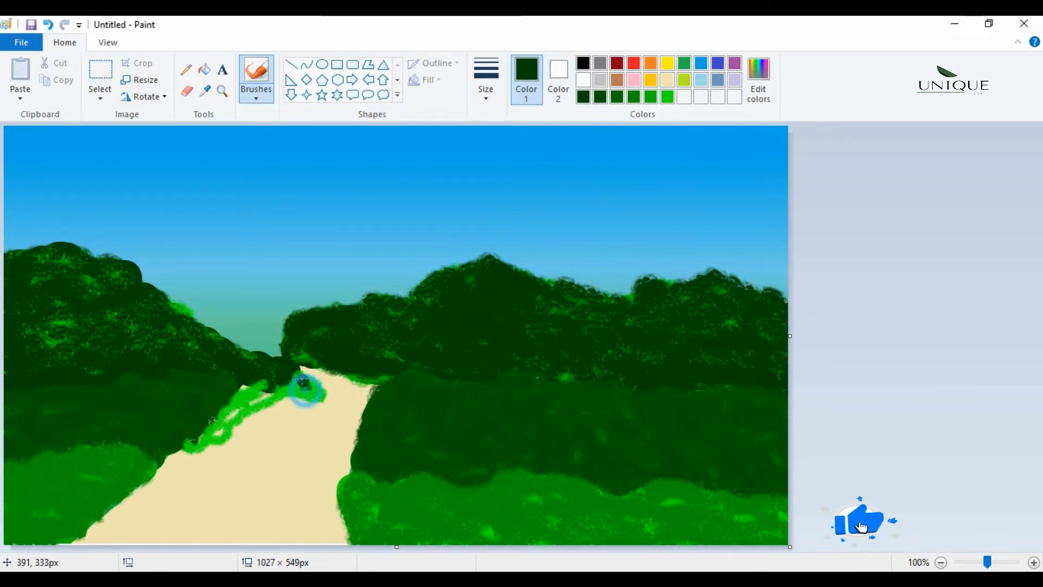
mouse_move(298, 380)
left_mouse_down()
mouse_move(315, 396)
mouse_move(275, 393)
mouse_move(324, 400)
mouse_move(297, 391)
mouse_move(224, 435)
mouse_move(204, 429)
mouse_move(245, 385)
mouse_move(231, 425)
mouse_move(194, 445)
mouse_move(255, 402)
left_mouse_up()
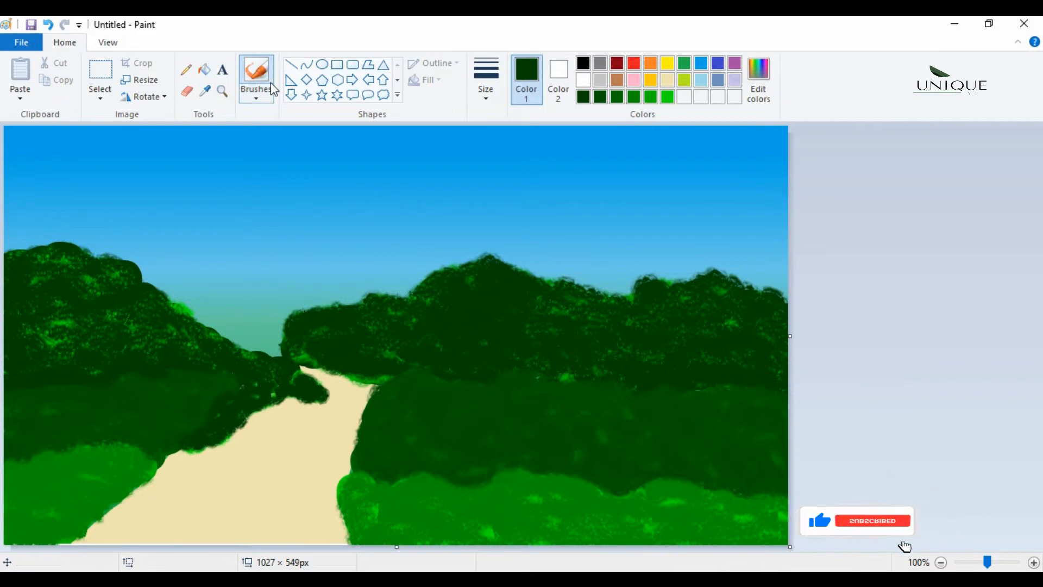
Extend the dark green bushes over the path's upper-right edge to narrow the path.
mouse_move(375, 391)
left_mouse_down()
mouse_move(348, 474)
mouse_move(380, 388)
mouse_move(351, 378)
mouse_move(363, 414)
left_mouse_up()
mouse_move(379, 368)
left_mouse_down()
mouse_move(355, 448)
mouse_move(355, 395)
left_mouse_up()
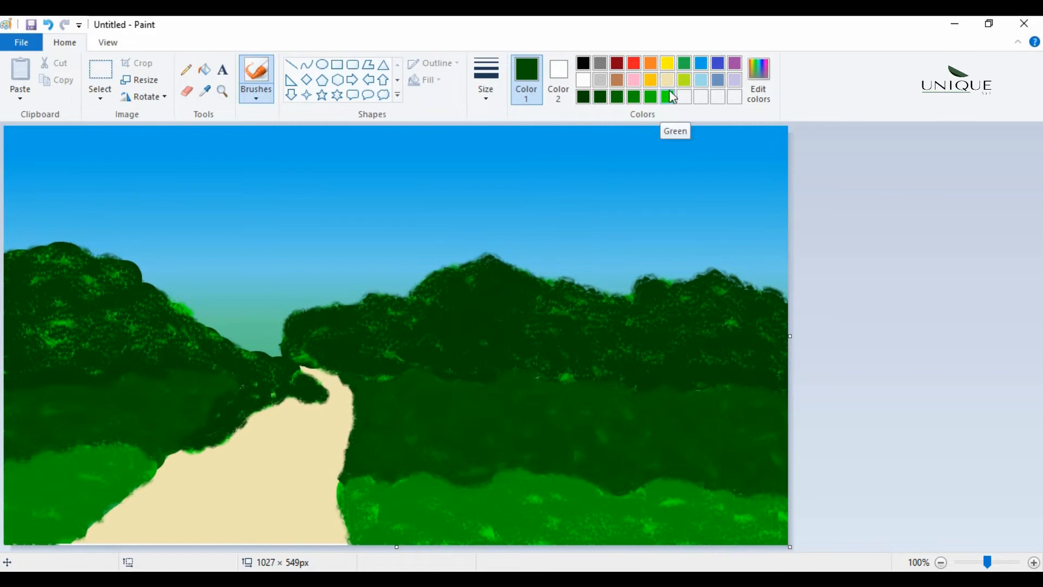
Paint a thin curved brown guide stroke for a tree trunk from the sky down to the canvas's lower edge beside the path.
left_click(617, 82)
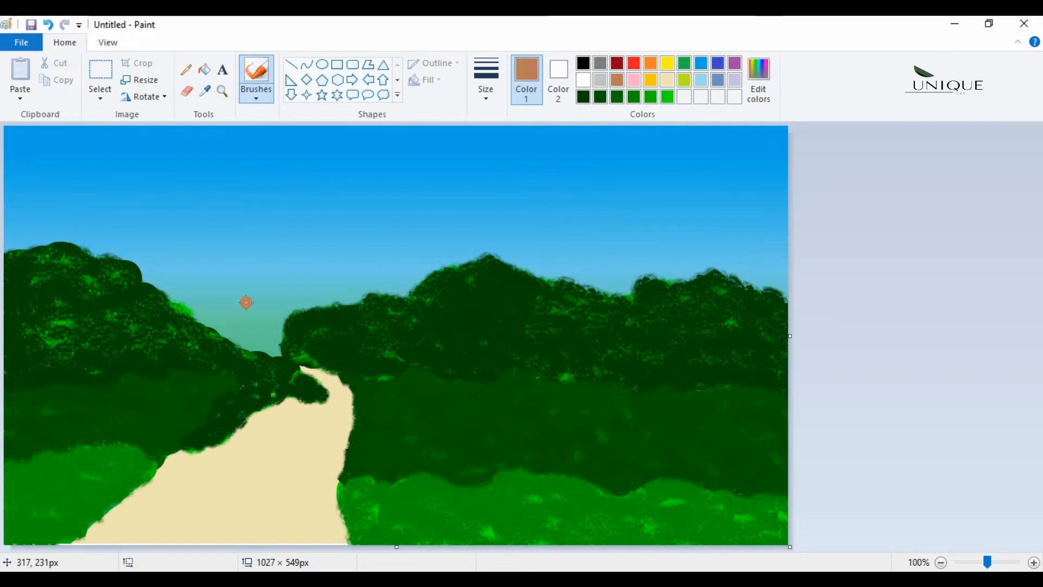
mouse_move(257, 128)
left_mouse_down()
mouse_move(235, 308)
mouse_move(160, 472)
left_mouse_up()
key("ctrl+z")
left_click_drag(223, 161, 324, 410)
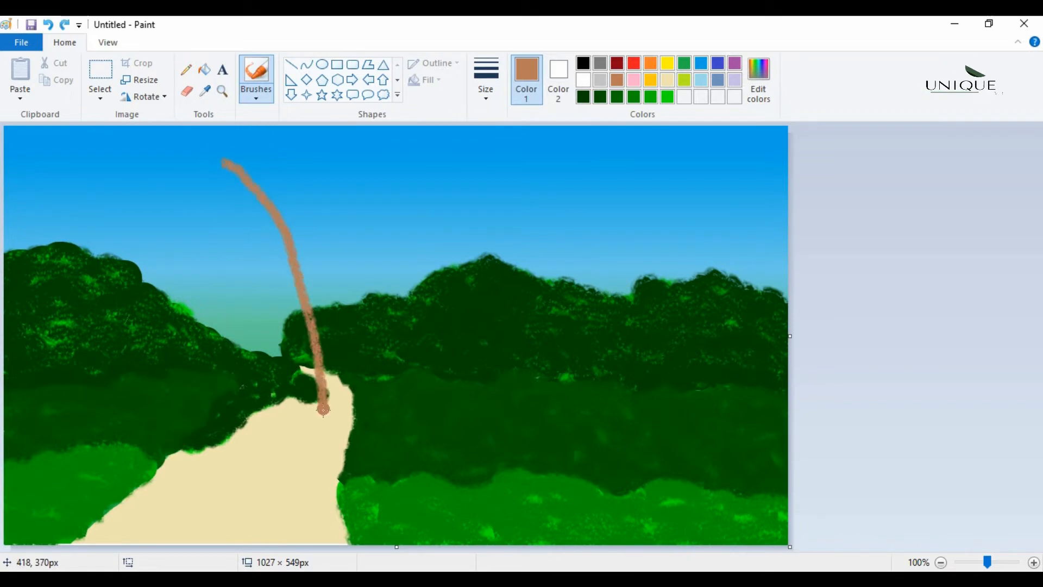
Thicken the brown trunk with a different brush, widening its right side toward the base.
left_click(256, 95)
left_click(256, 120)
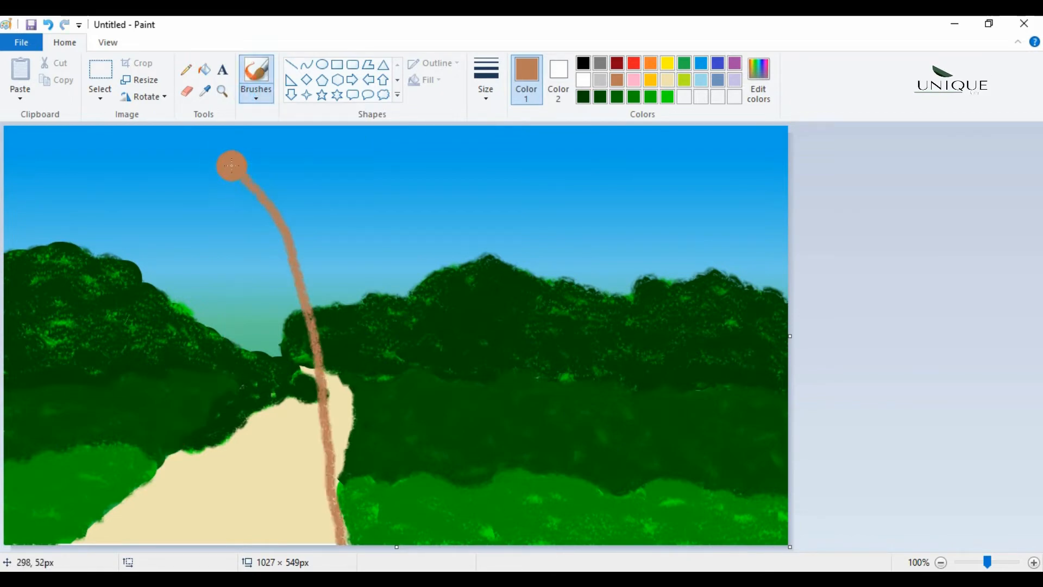
mouse_move(275, 212)
left_mouse_down()
mouse_move(319, 381)
mouse_move(329, 545)
left_mouse_up()
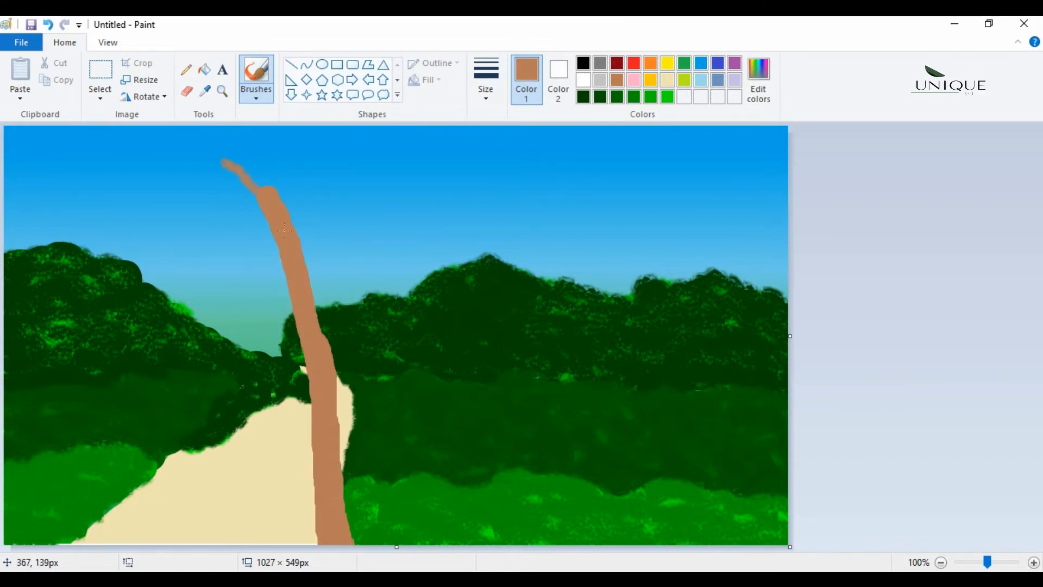
left_click_drag(325, 380, 326, 414)
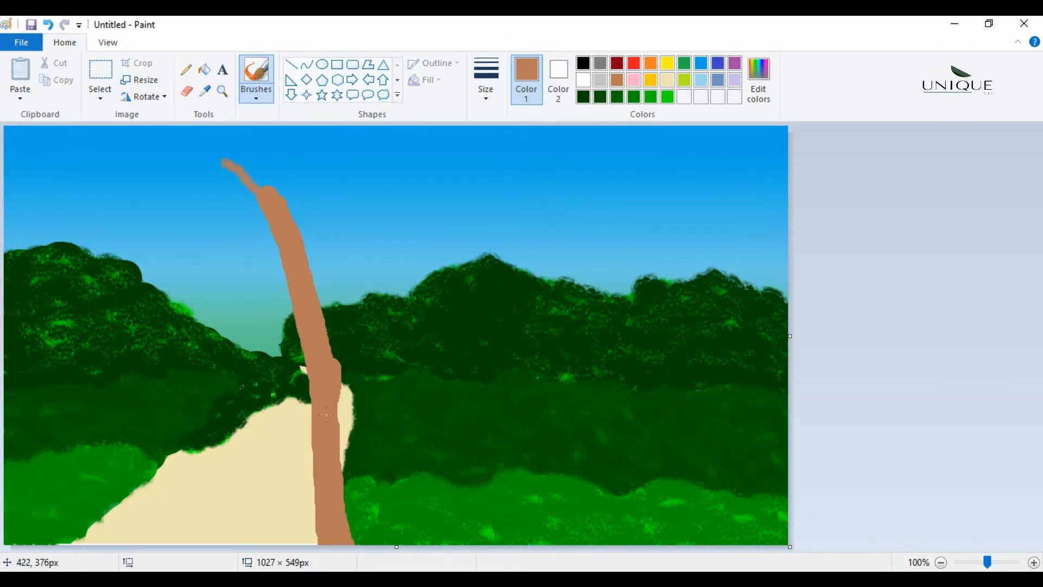
left_click_drag(333, 467, 339, 457)
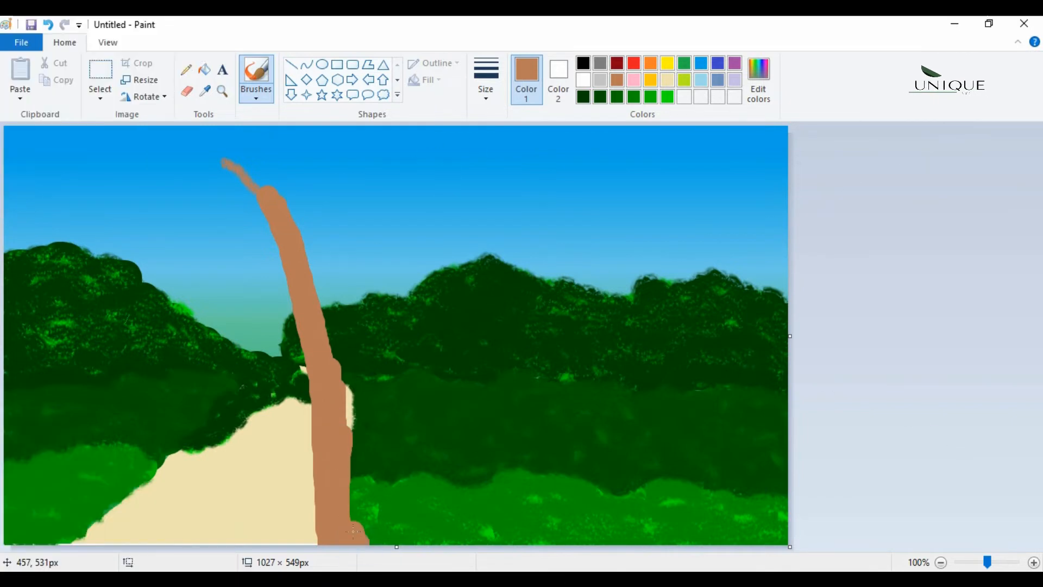
left_click_drag(346, 422, 344, 395)
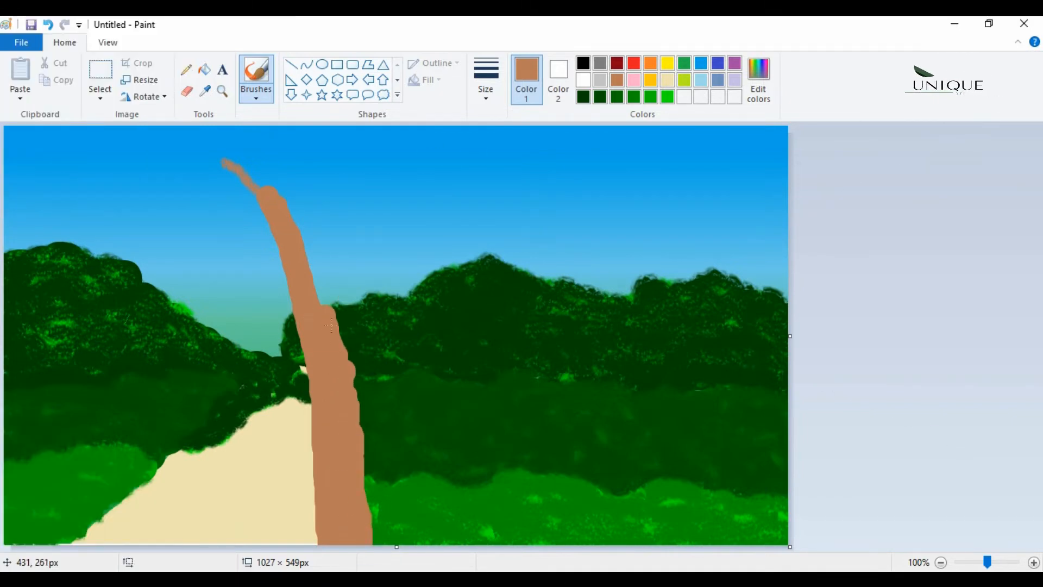
Paint the tree's brown limbs: two upper branches, one long branch on each side and a short stub on the trunk's right.
left_click_drag(331, 326, 356, 195)
left_click_drag(333, 247, 326, 277)
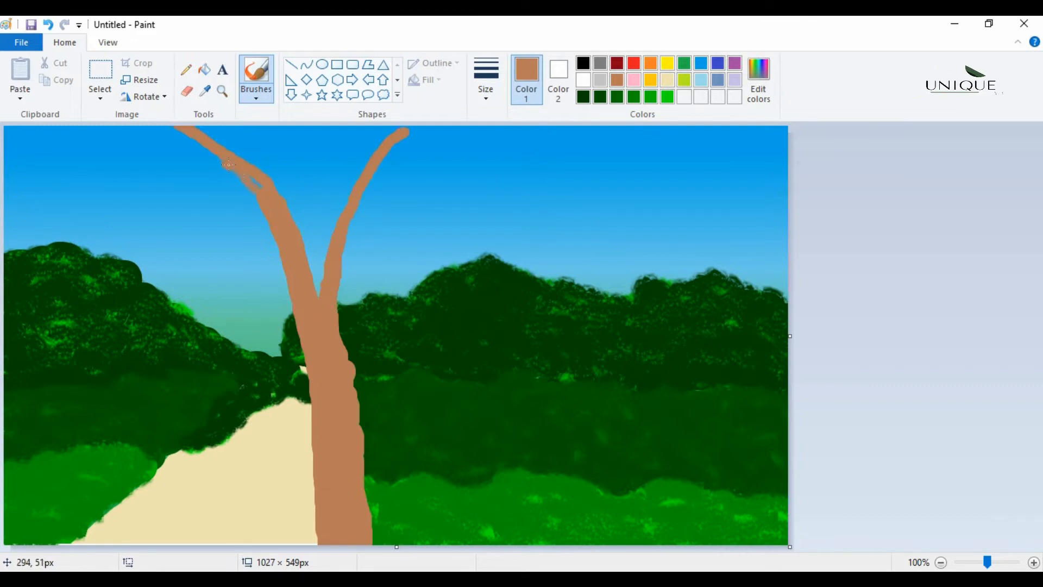
left_click_drag(229, 164, 274, 226)
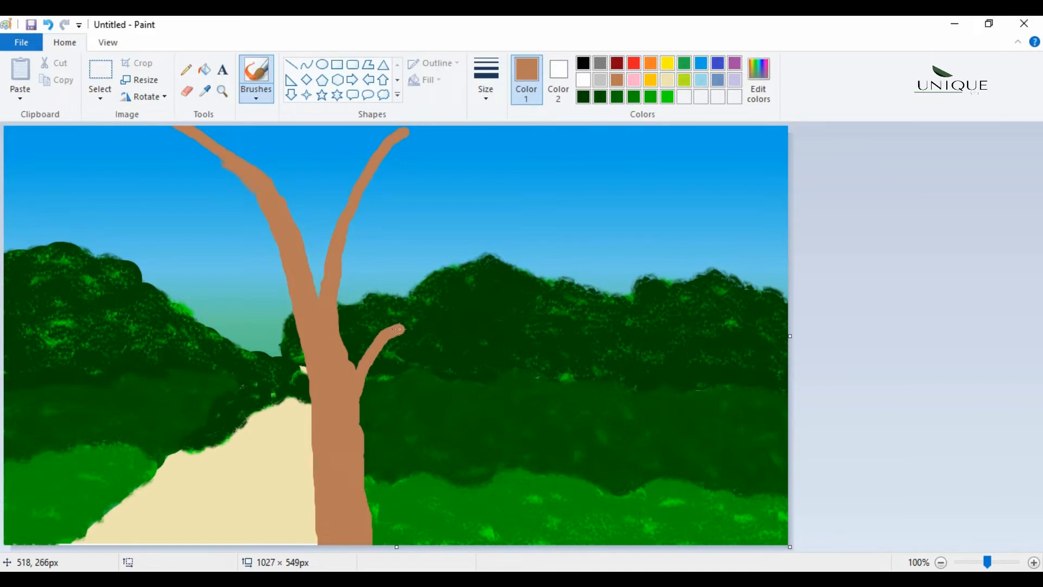
mouse_move(399, 328)
left_mouse_down()
mouse_move(363, 380)
mouse_move(360, 418)
left_mouse_up()
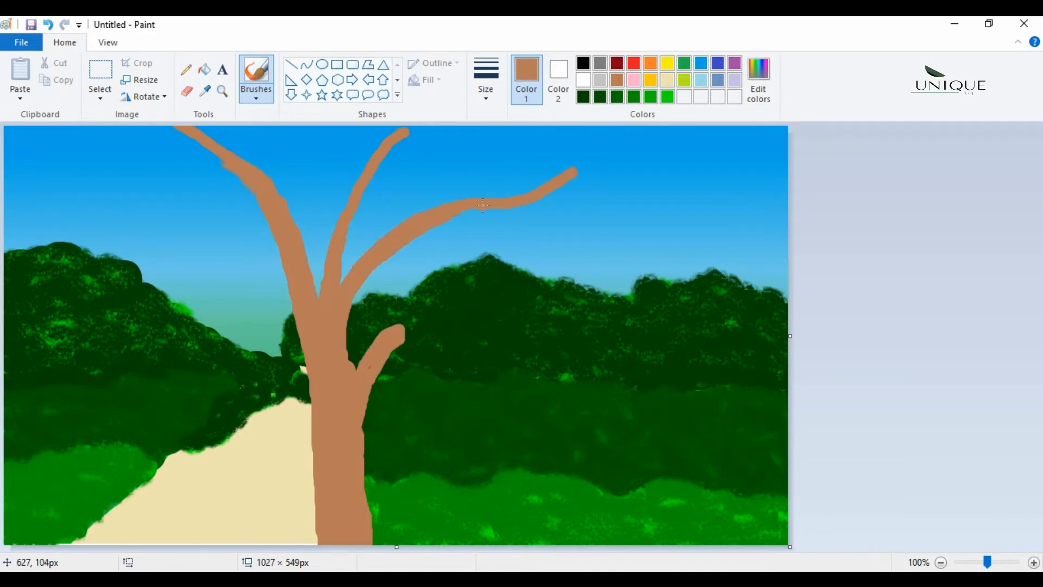
left_click_drag(277, 306, 55, 214)
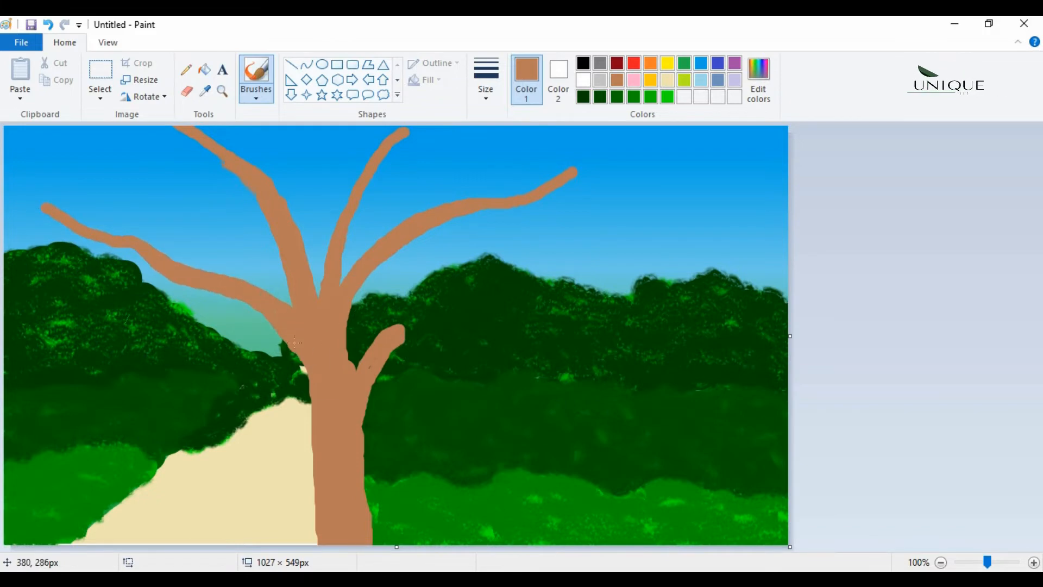
Mix a dark brown (Red 102, Green 64, Blue 43) and shade the stub and the trunk's right side with it.
left_click(758, 78)
left_click(676, 290)
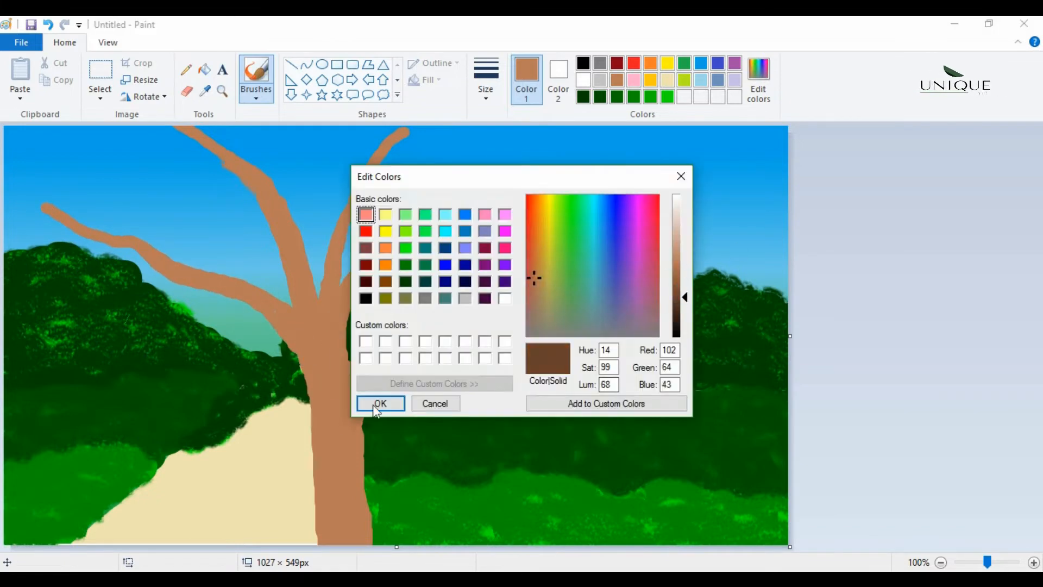
left_click(374, 403)
left_click(256, 94)
left_click(256, 122)
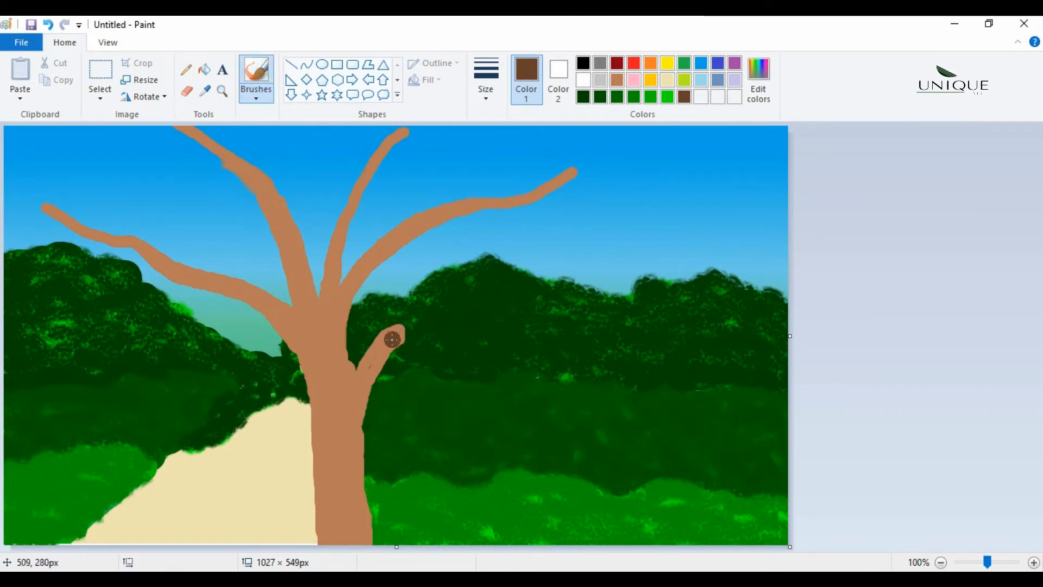
left_click_drag(392, 340, 340, 496)
left_click_drag(399, 332, 398, 336)
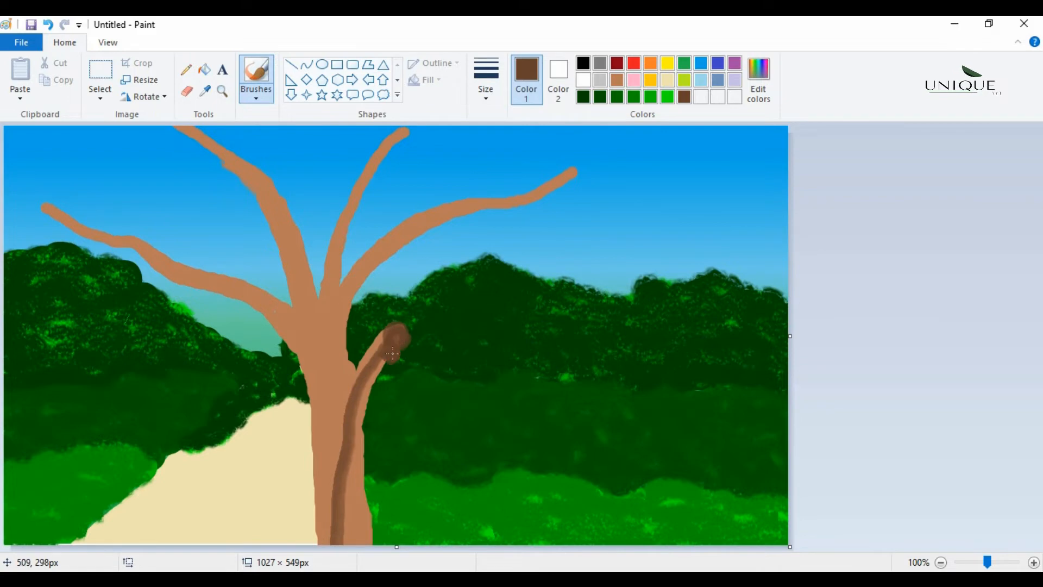
left_click_drag(356, 441, 352, 555)
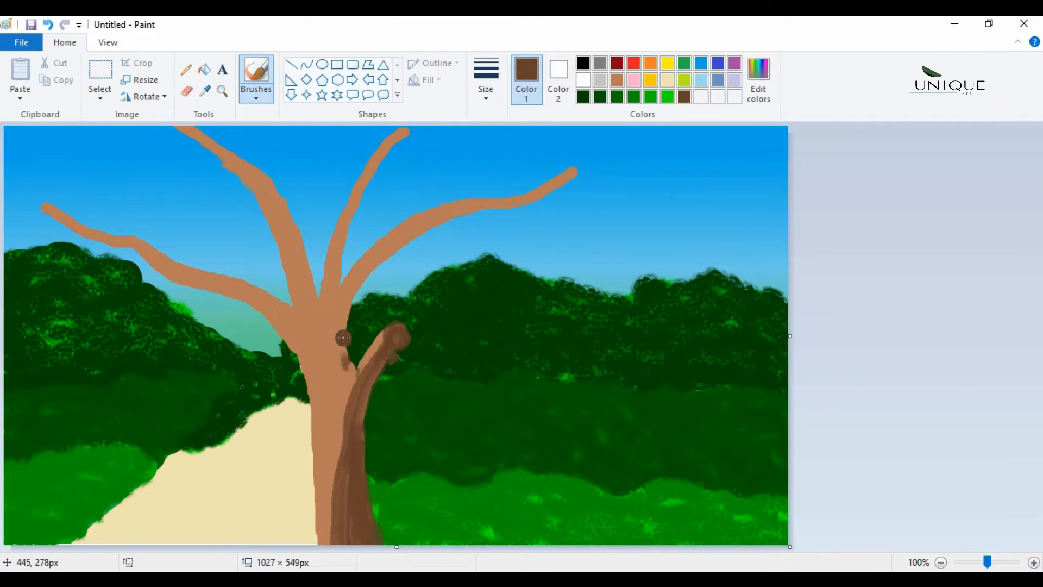
Shade the branch forks, the branches' shadow edges and the trunk's left edge in dark brown.
mouse_move(346, 312)
left_mouse_down()
mouse_move(350, 377)
mouse_move(337, 349)
left_mouse_up()
left_click_drag(270, 191, 315, 316)
key("ctrl+z")
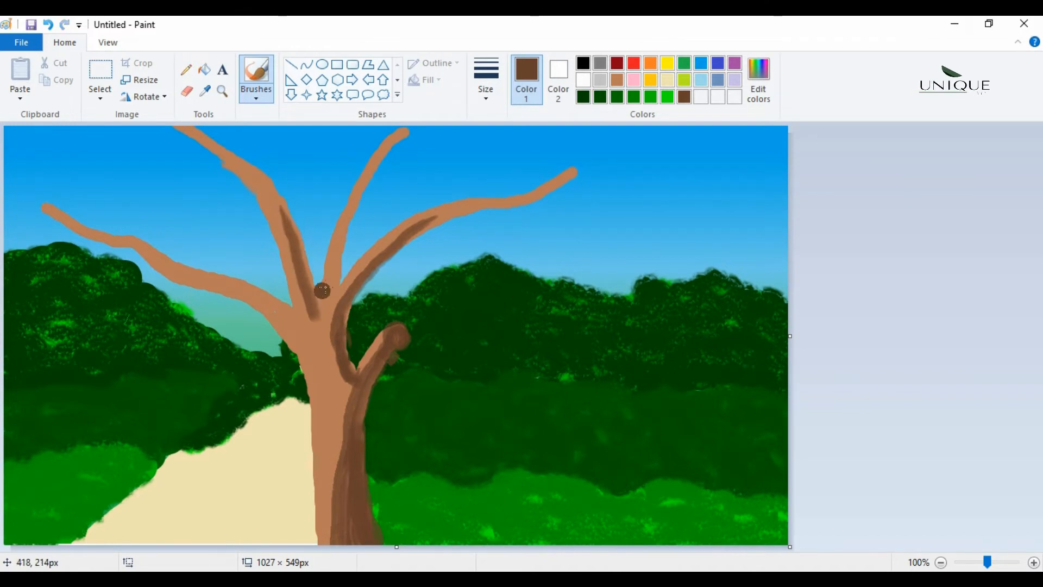
mouse_move(348, 226)
left_mouse_down()
mouse_move(334, 314)
mouse_move(302, 302)
mouse_move(330, 364)
left_mouse_up()
mouse_move(181, 280)
left_mouse_down()
mouse_move(254, 302)
mouse_move(290, 330)
mouse_move(314, 396)
mouse_move(313, 544)
left_mouse_up()
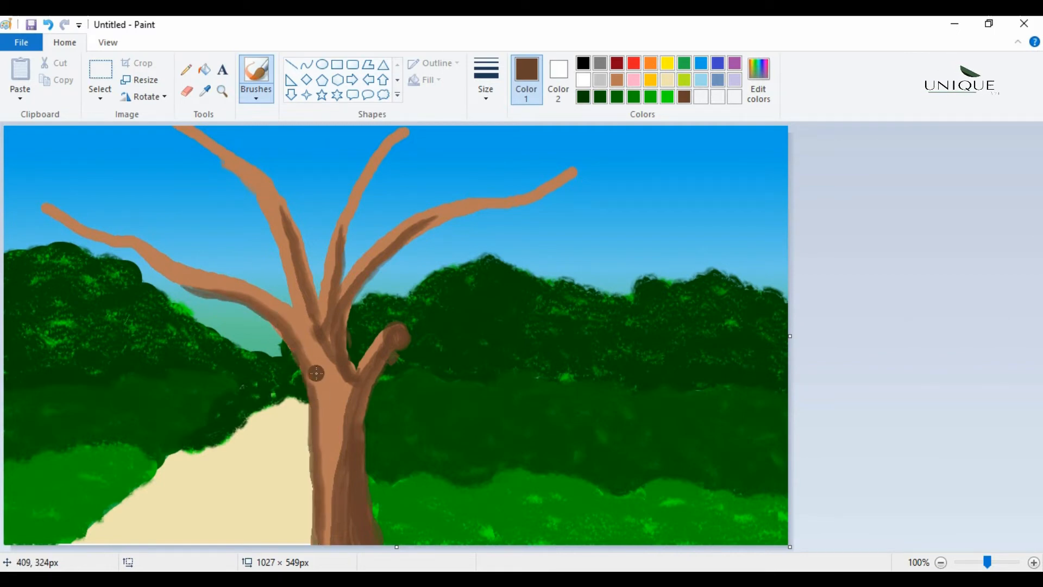
Paint the stub's cut end gray and add gray bark strokes down the trunk's right edge.
left_click(600, 63)
left_click_drag(401, 331, 400, 336)
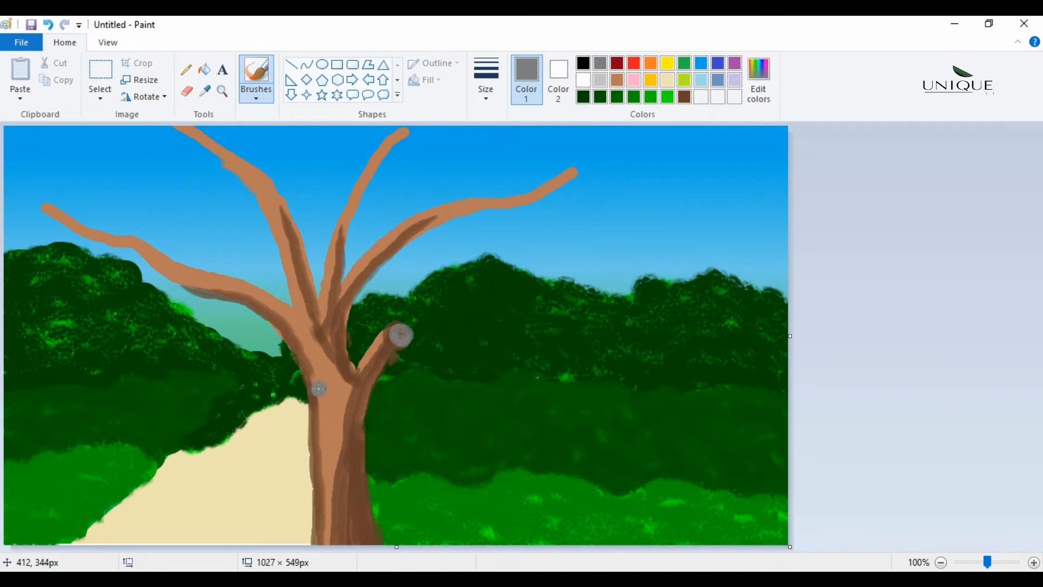
left_click_drag(397, 350, 368, 415)
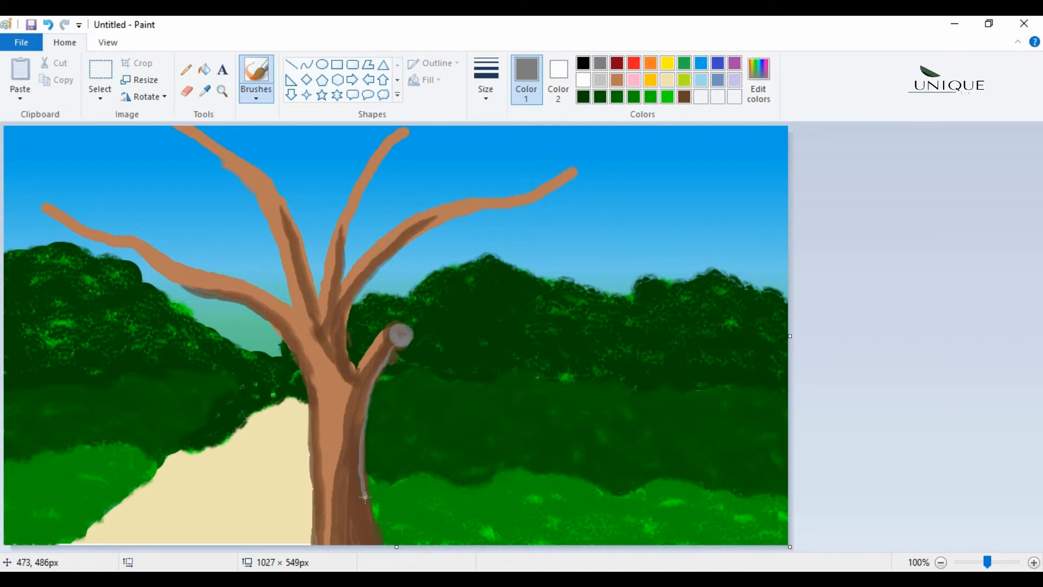
mouse_move(368, 495)
left_mouse_down()
mouse_move(374, 533)
mouse_move(360, 400)
left_mouse_up()
left_click_drag(384, 351, 367, 416)
left_click_drag(389, 353, 346, 471)
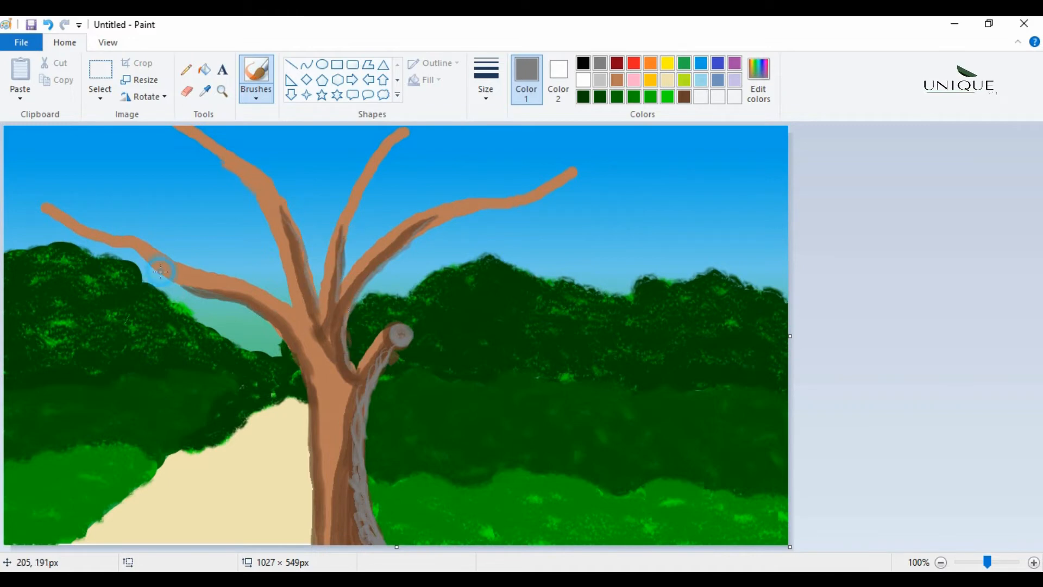
Line the edges of the trunk's left side and the branches with gray strokes.
left_click_drag(212, 298, 236, 307)
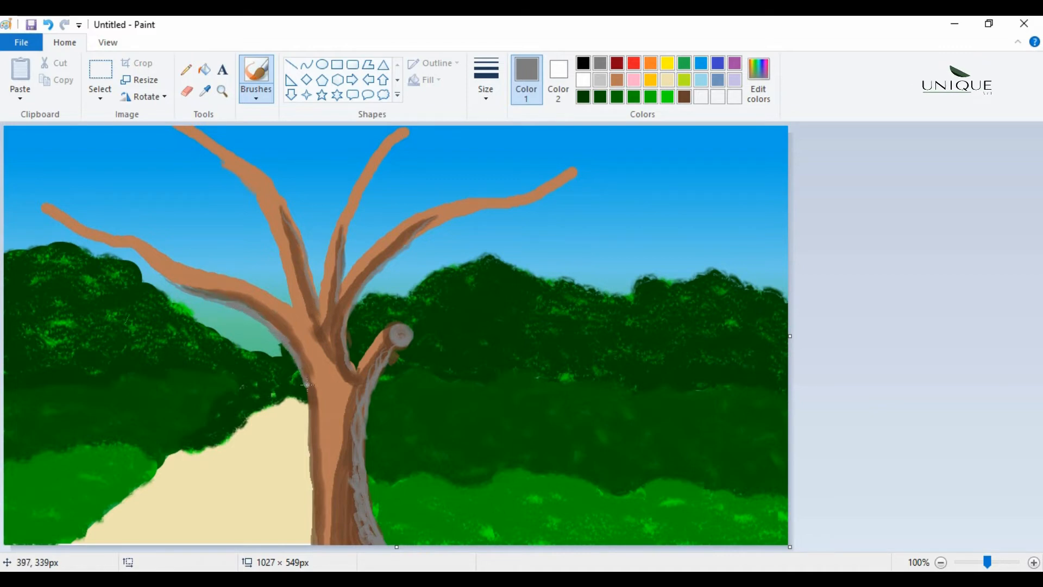
left_click_drag(313, 408, 314, 513)
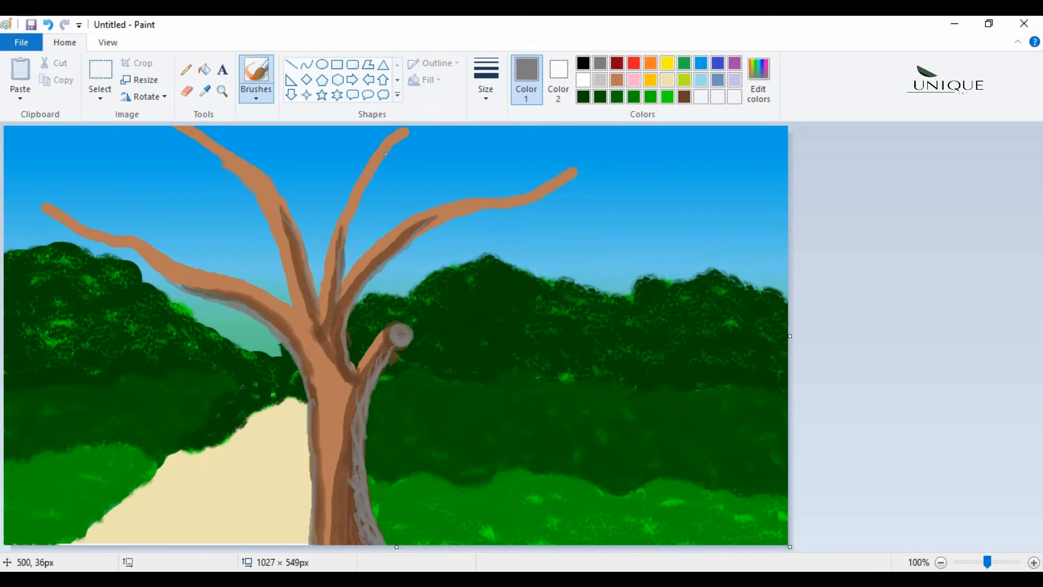
key("ctrl+z")
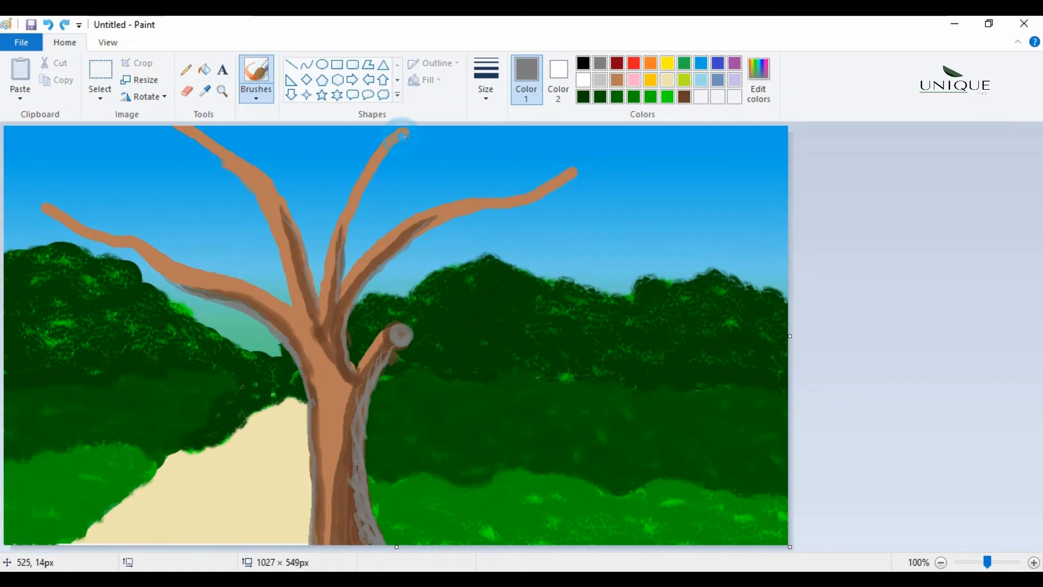
left_click_drag(417, 129, 403, 133)
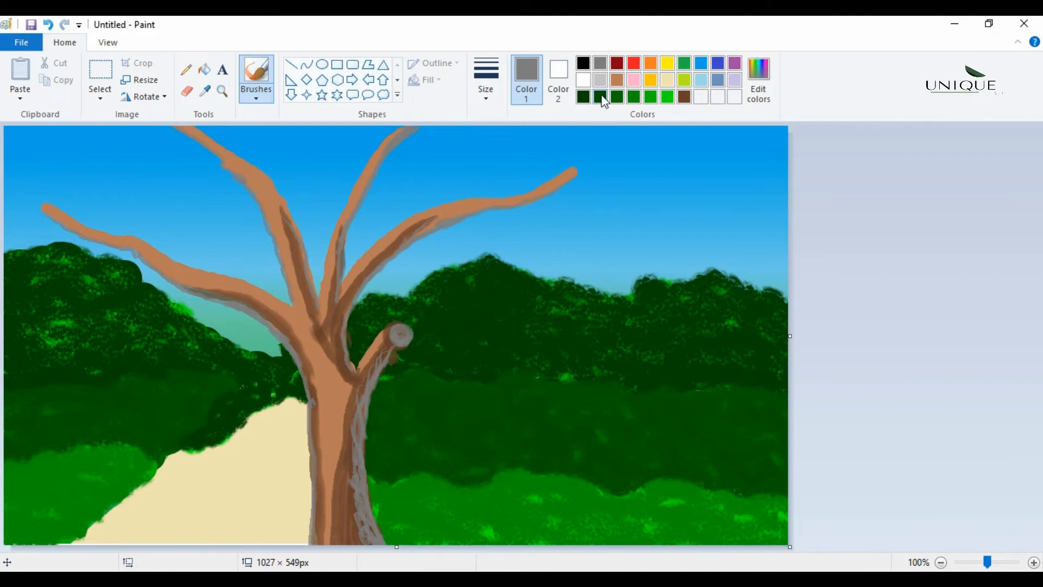
Add dark brown bark strokes along the two left branches down to the fork.
left_click(617, 80)
left_click(683, 97)
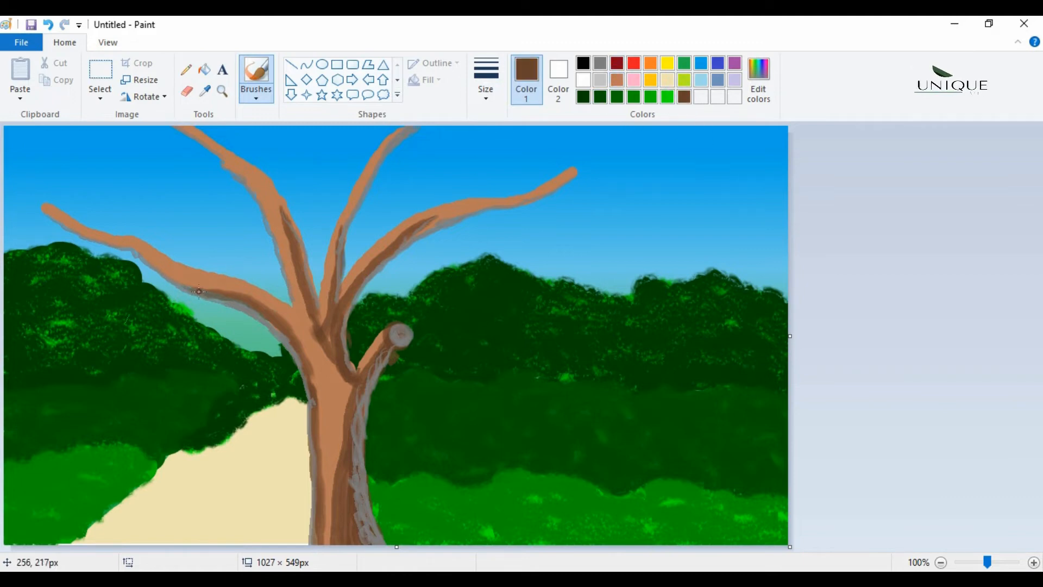
mouse_move(129, 238)
left_mouse_down()
mouse_move(280, 295)
mouse_move(194, 279)
mouse_move(210, 287)
mouse_move(49, 213)
mouse_move(159, 263)
left_mouse_up()
mouse_move(256, 294)
left_mouse_down()
mouse_move(285, 309)
mouse_move(291, 244)
mouse_move(185, 125)
mouse_move(283, 220)
mouse_move(264, 189)
mouse_move(341, 398)
mouse_move(315, 353)
left_mouse_up()
Mix a medium brown (Red 138, Green 86, Blue 57) and texture the long right branch and the upper-right branch with it.
left_click(758, 76)
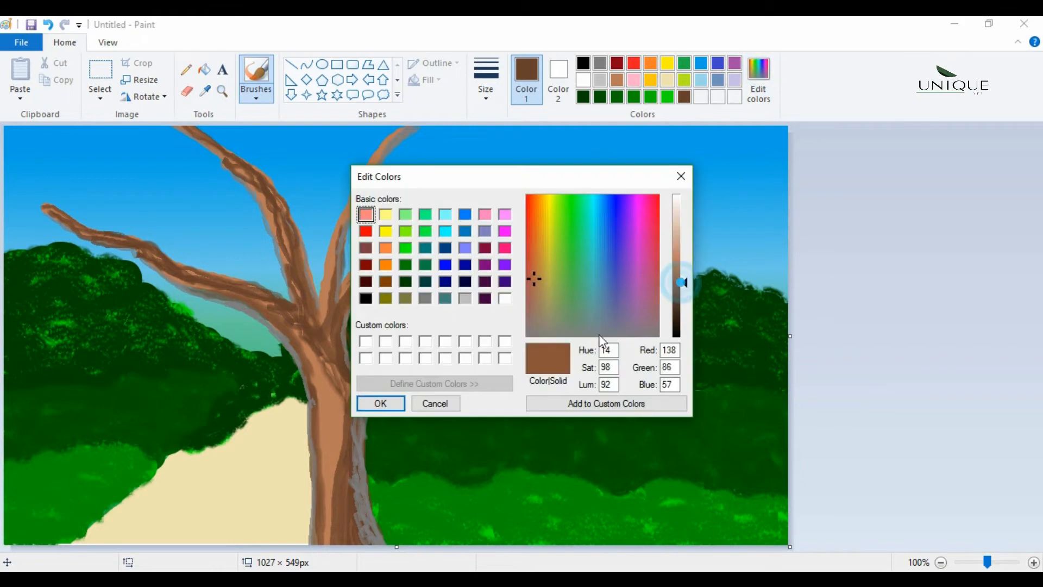
left_click(377, 403)
mouse_move(383, 244)
left_mouse_down()
mouse_move(414, 220)
mouse_move(568, 175)
left_mouse_up()
left_click_drag(449, 218, 407, 225)
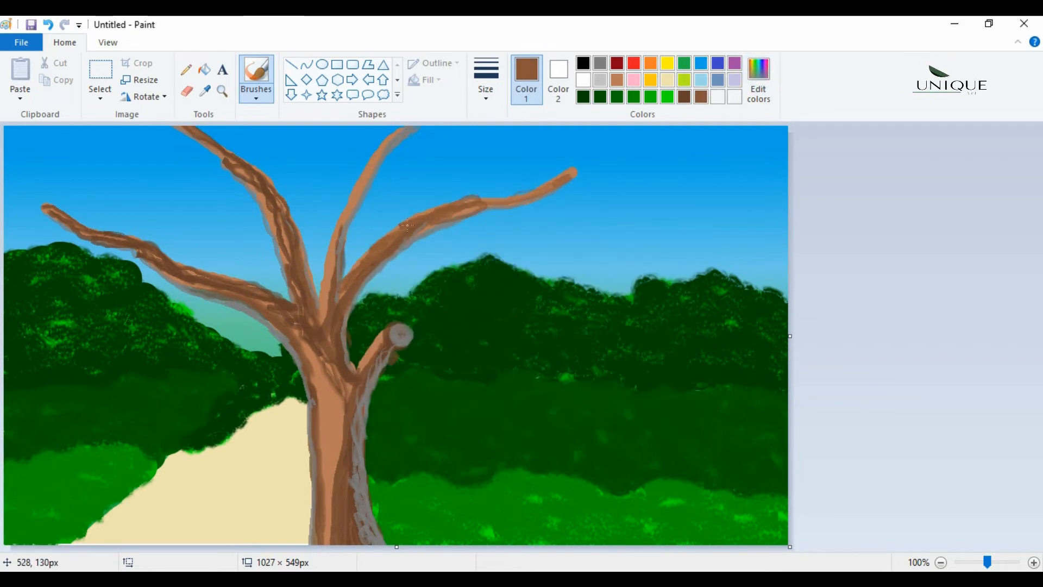
left_click_drag(384, 152, 405, 127)
mouse_move(373, 161)
left_mouse_down()
mouse_move(313, 285)
mouse_move(375, 160)
mouse_move(364, 187)
left_mouse_up()
key("ctrl+z")
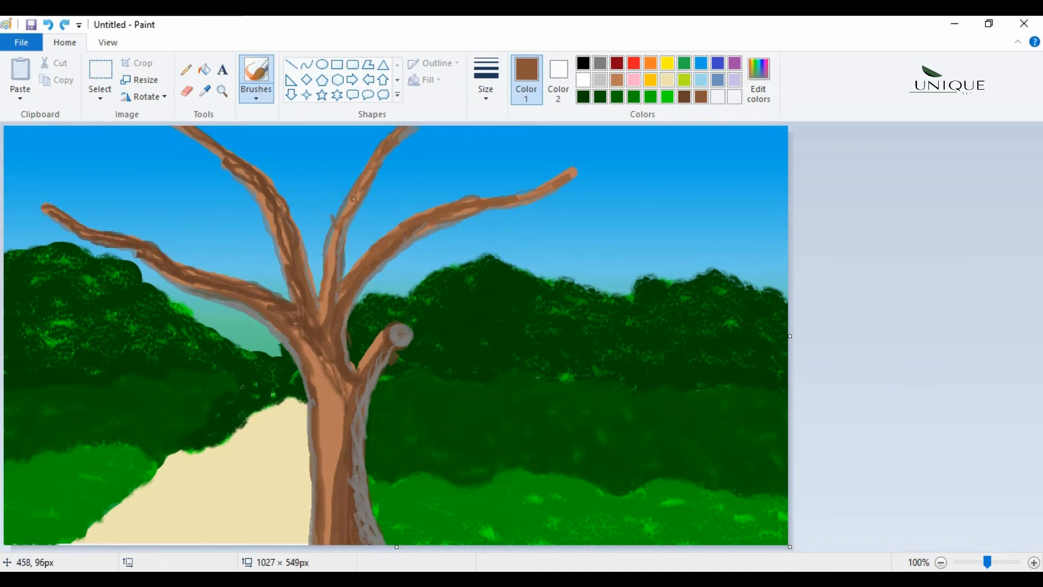
Brush medium brown bark strokes over the fork, the trunk's center and the upper-left branch.
mouse_move(292, 325)
left_mouse_down()
mouse_move(328, 448)
mouse_move(334, 385)
mouse_move(291, 327)
left_mouse_up()
mouse_move(322, 422)
left_mouse_down()
mouse_move(326, 462)
mouse_move(306, 347)
left_mouse_up()
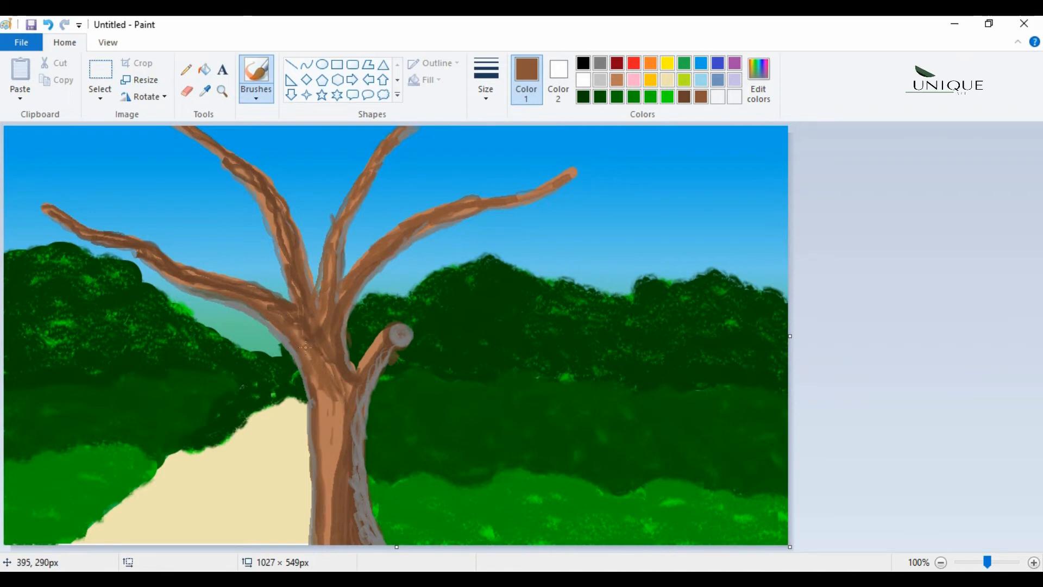
mouse_move(328, 404)
left_mouse_down()
mouse_move(333, 462)
mouse_move(351, 413)
mouse_move(338, 414)
mouse_move(332, 491)
left_mouse_up()
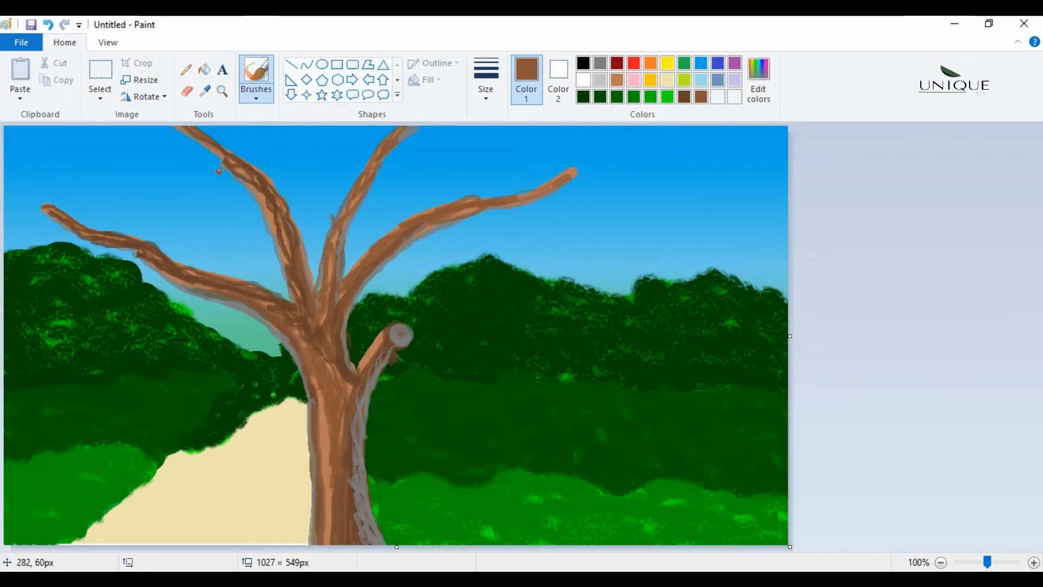
mouse_move(219, 171)
left_mouse_down()
mouse_move(244, 174)
mouse_move(279, 249)
left_mouse_up()
mouse_move(225, 159)
left_mouse_down()
mouse_move(298, 245)
mouse_move(308, 323)
left_mouse_up()
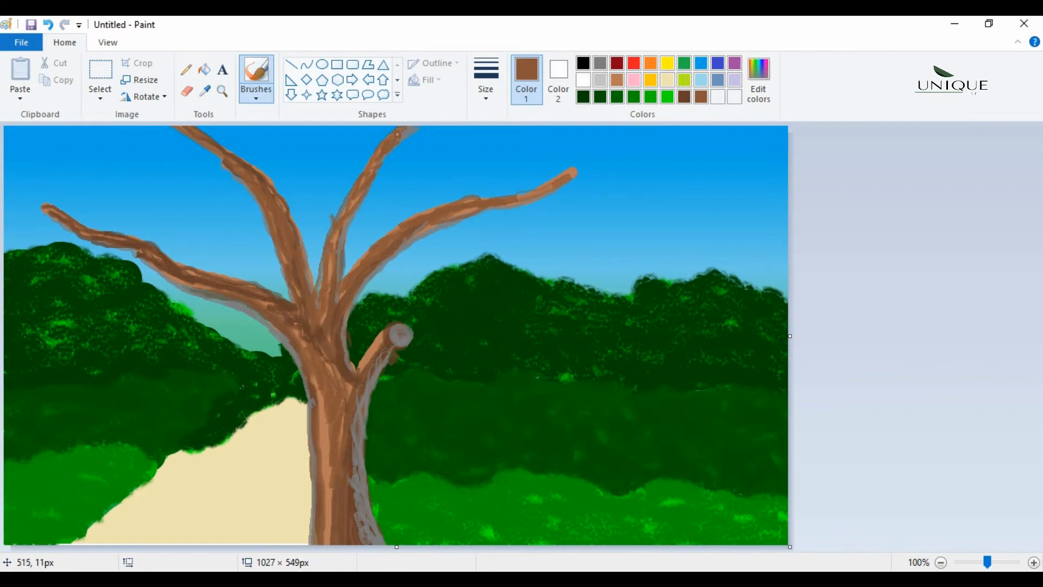
Blend medium brown over the lower-left and long right branches and add a thin branch just above the stub.
left_click_drag(292, 328, 225, 289)
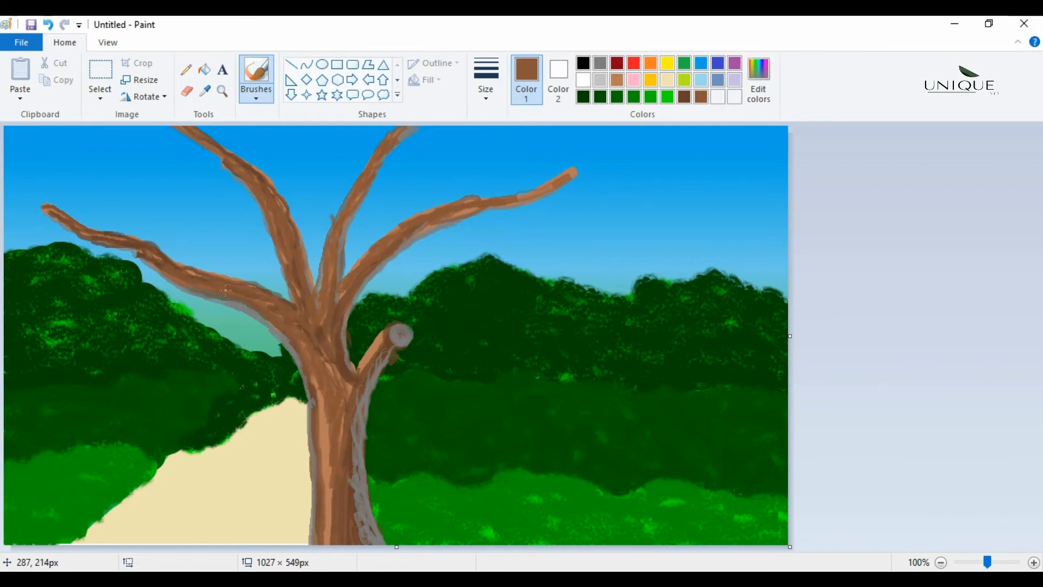
left_click_drag(166, 261, 51, 210)
mouse_move(317, 316)
left_mouse_down()
mouse_move(424, 219)
mouse_move(565, 184)
mouse_move(460, 215)
left_mouse_up()
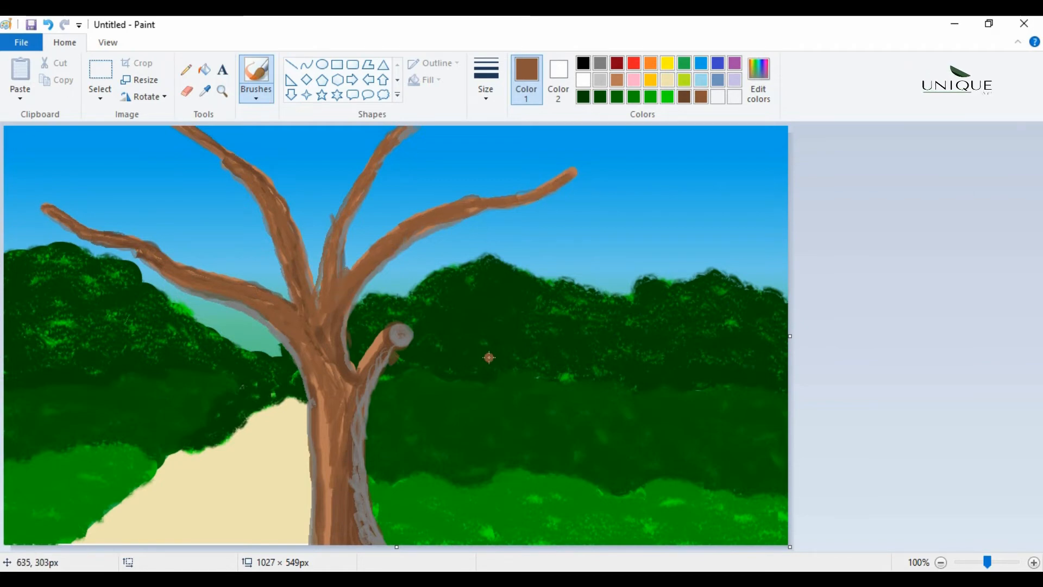
mouse_move(348, 328)
left_mouse_down()
mouse_move(419, 289)
mouse_move(473, 280)
left_mouse_up()
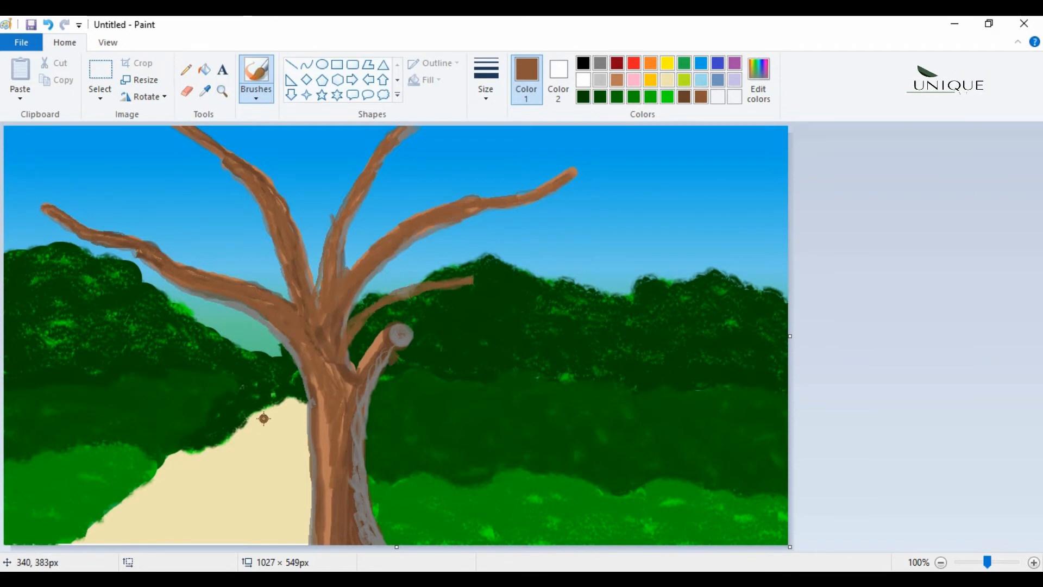
Extend the thin branch above the stub in medium brown with a forked end, and add an offshoot to the long right branch.
left_click(255, 98)
left_click(255, 126)
mouse_move(351, 329)
left_mouse_down()
mouse_move(392, 295)
mouse_move(543, 277)
mouse_move(654, 239)
left_mouse_up()
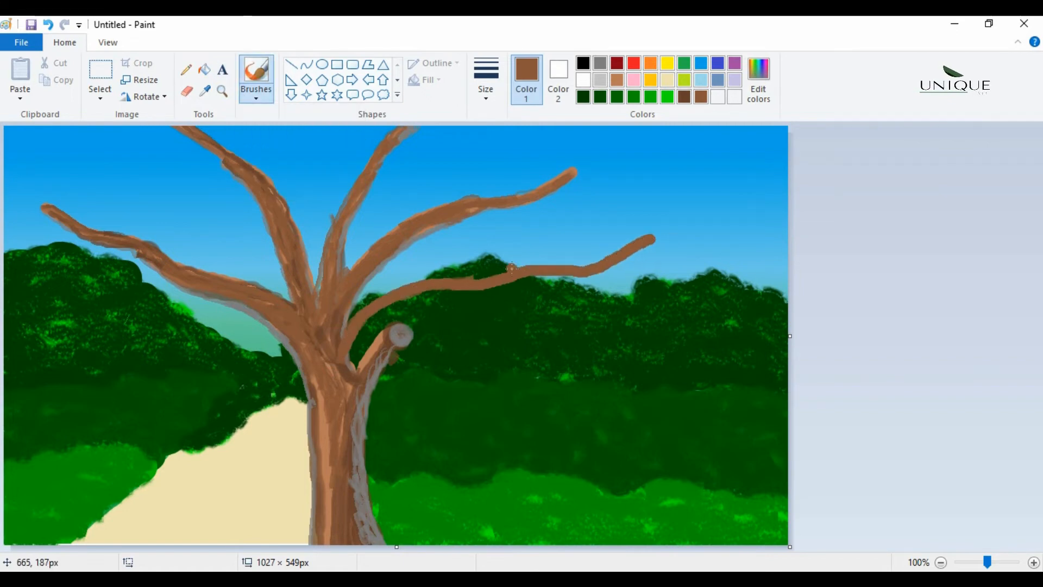
left_click_drag(521, 267, 609, 188)
left_click_drag(431, 216, 492, 138)
Paint more medium brown branches rising from the upper and left limbs, plus a forked branch reaching down to the lower left.
left_click_drag(334, 236, 322, 128)
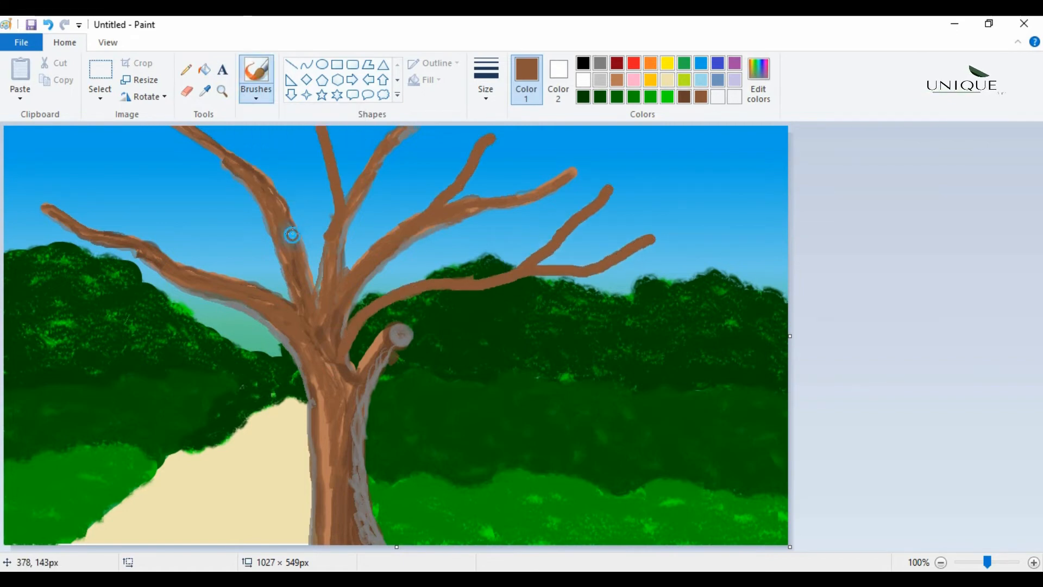
left_click_drag(291, 236, 283, 129)
mouse_move(222, 280)
left_mouse_down()
mouse_move(124, 129)
mouse_move(95, 340)
mouse_move(33, 366)
left_mouse_up()
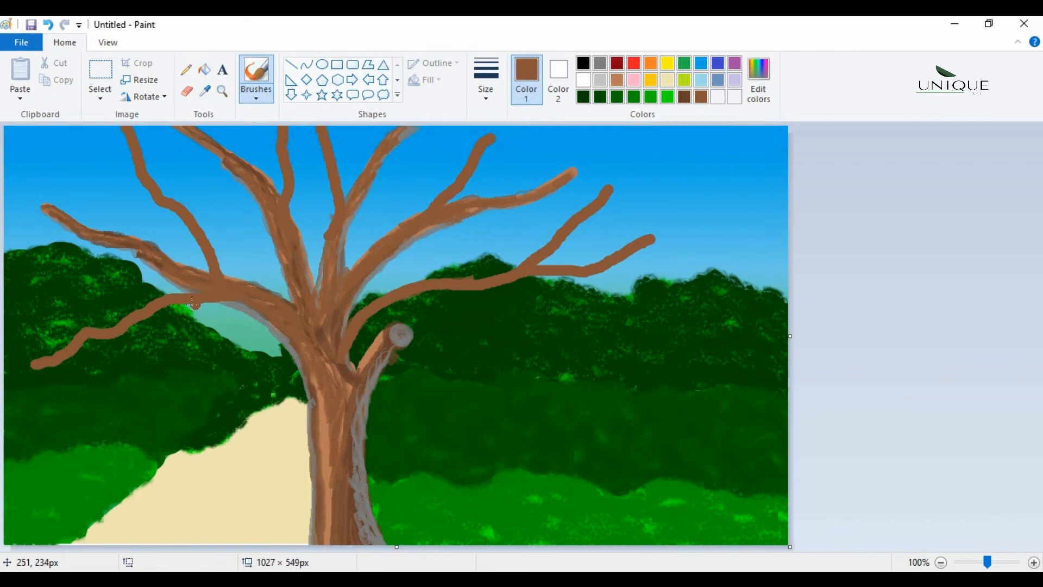
left_click_drag(116, 336, 97, 372)
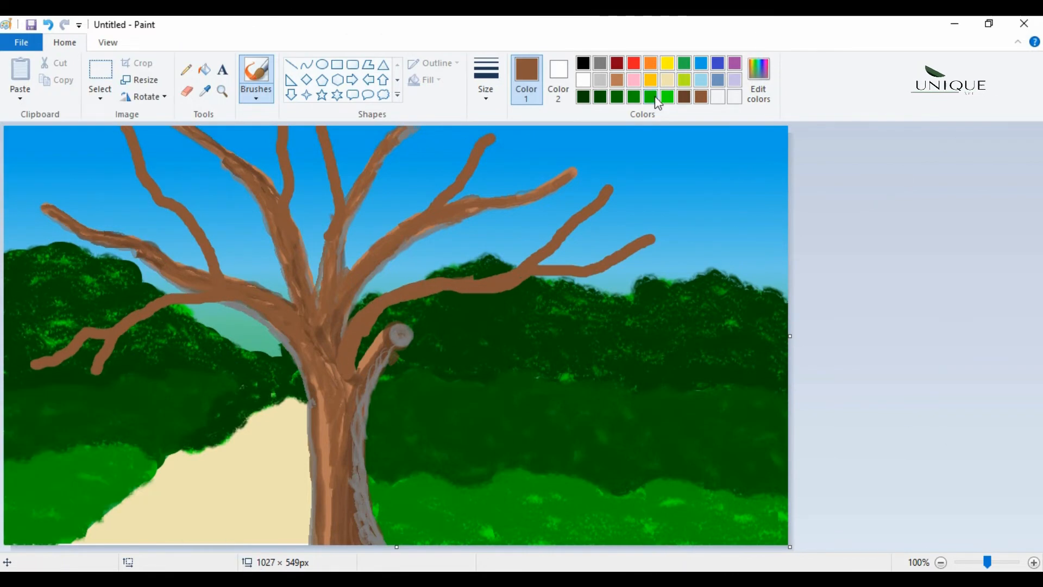
Shade the extended right branch and its upper fork in dark brown with the oil brush, starting from the trunk.
left_click(684, 97)
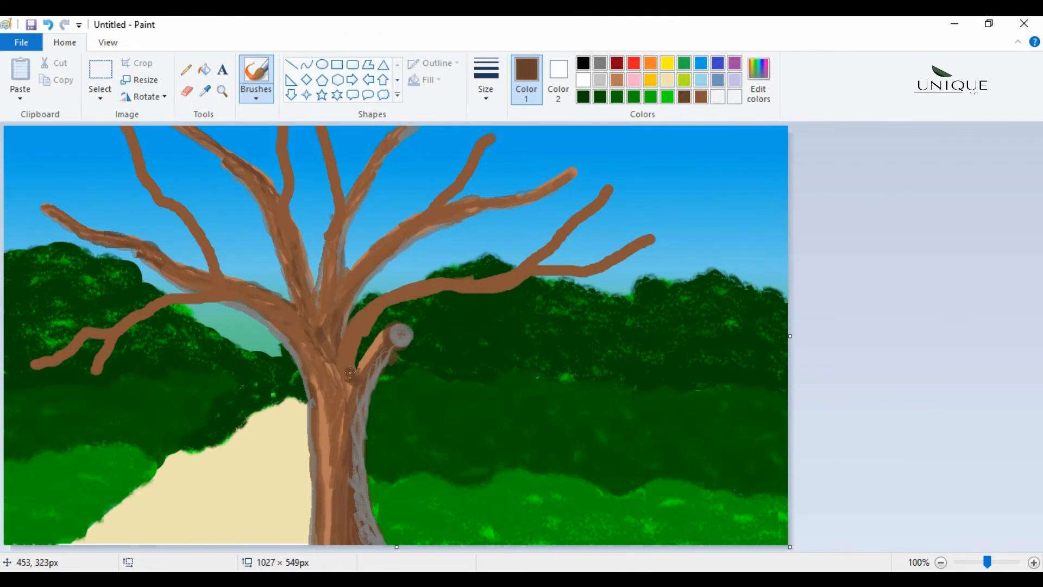
left_click(256, 97)
left_click(256, 150)
left_click_drag(367, 322, 357, 370)
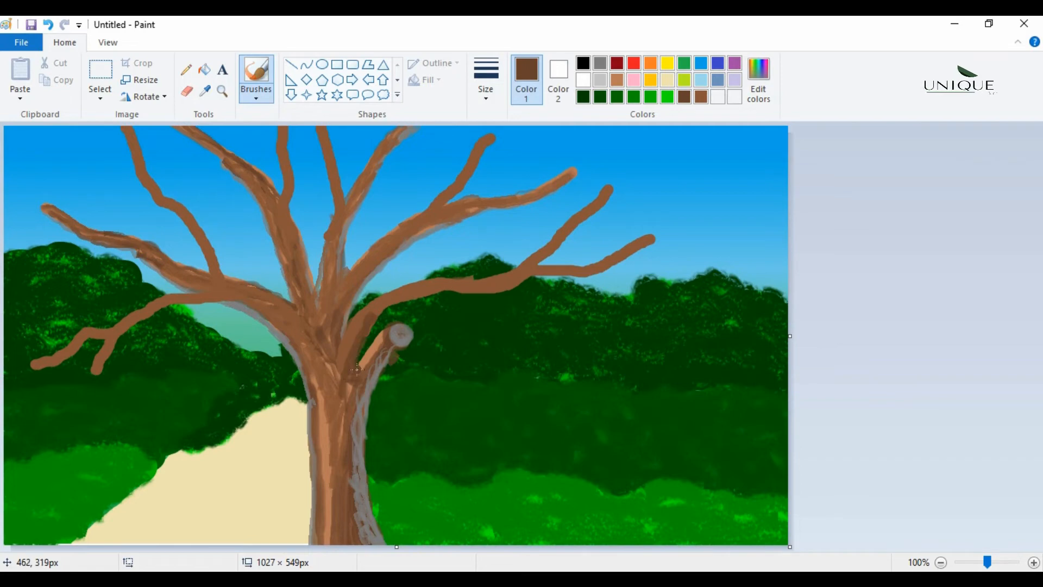
mouse_move(450, 289)
left_mouse_down()
mouse_move(608, 263)
mouse_move(648, 238)
left_mouse_up()
left_click_drag(610, 190, 534, 265)
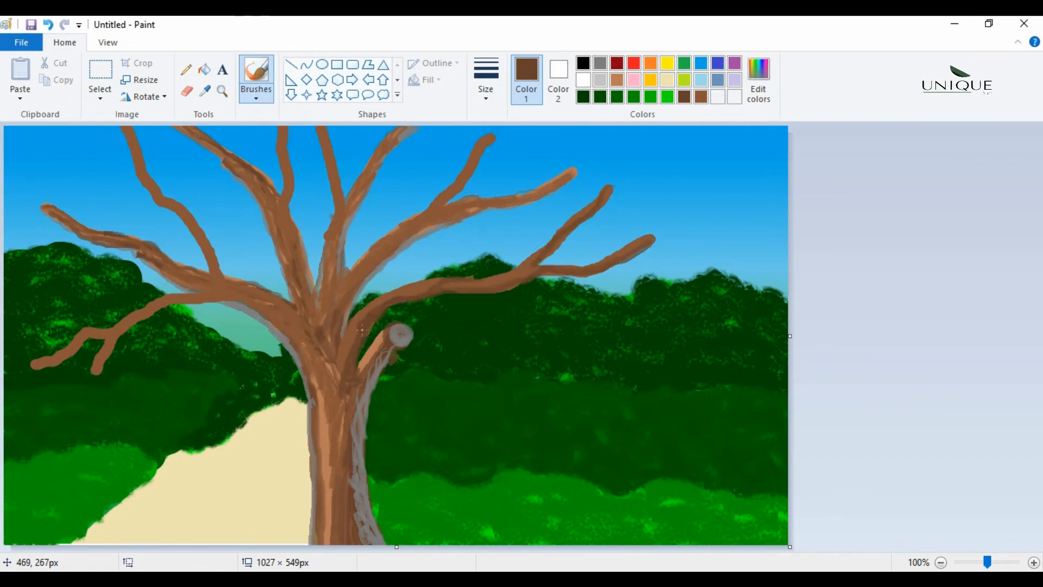
Add dark brown oil brush shading to the long right, upright and lower-left branches, following each limb toward the trunk.
mouse_move(445, 221)
left_mouse_down()
mouse_move(361, 270)
mouse_move(334, 353)
left_mouse_up()
mouse_move(364, 186)
left_mouse_down()
mouse_move(336, 215)
mouse_move(332, 247)
left_mouse_up()
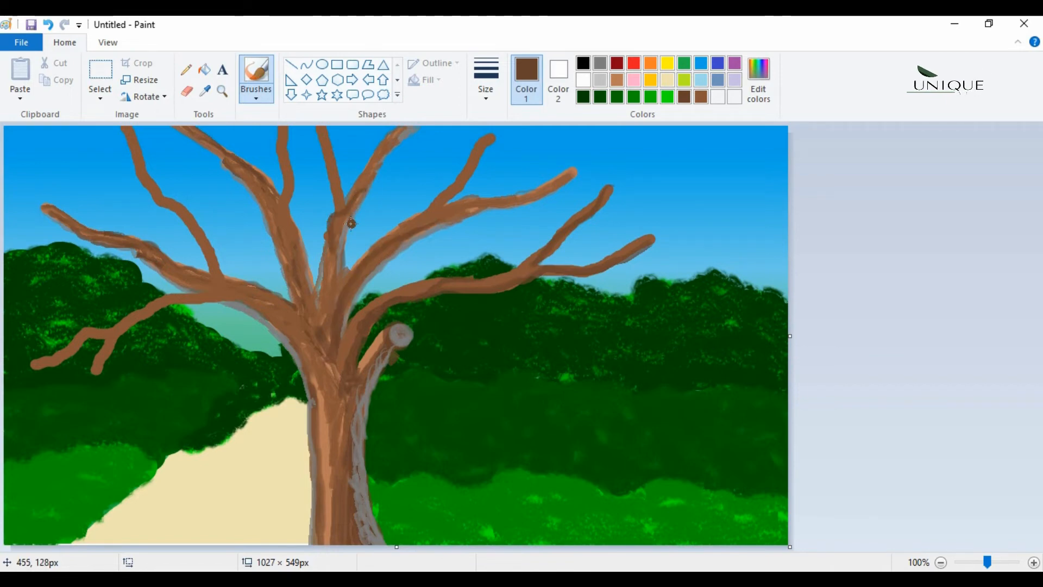
mouse_move(325, 128)
left_mouse_down()
mouse_move(341, 189)
mouse_move(330, 296)
mouse_move(316, 321)
left_mouse_up()
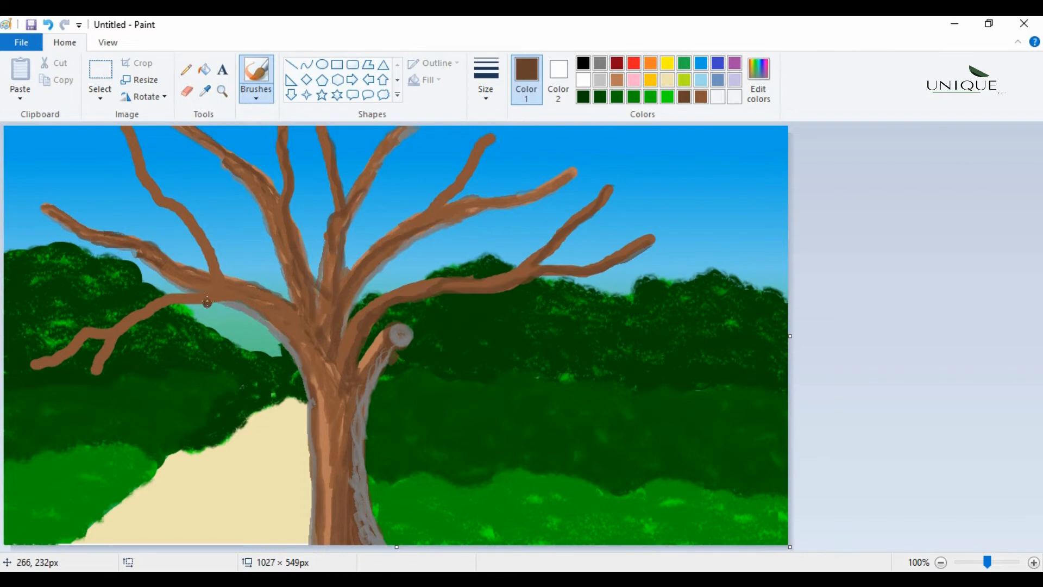
left_click_drag(220, 301, 284, 330)
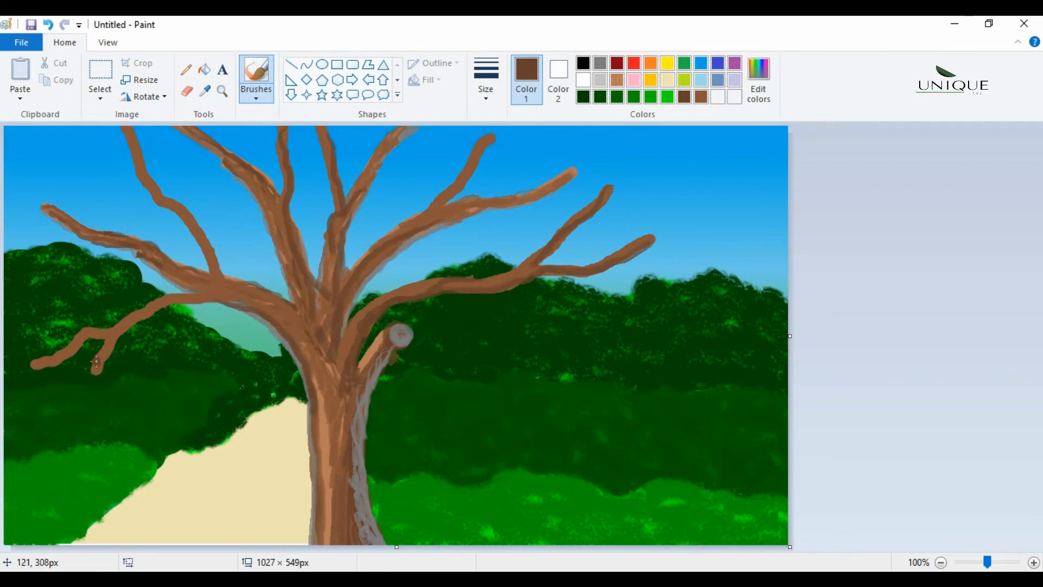
left_click_drag(140, 319, 239, 306)
left_click_drag(66, 355, 111, 336)
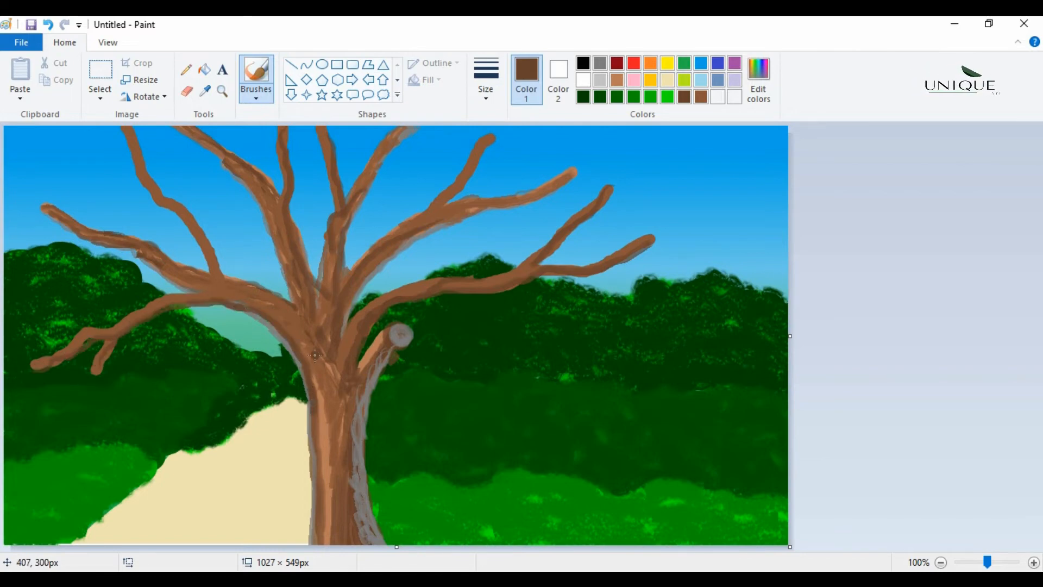
Extend the tips of the lower-left and far-left branches with thin dark brown strokes and fill the stub's cut end.
left_click(263, 97)
left_click(262, 97)
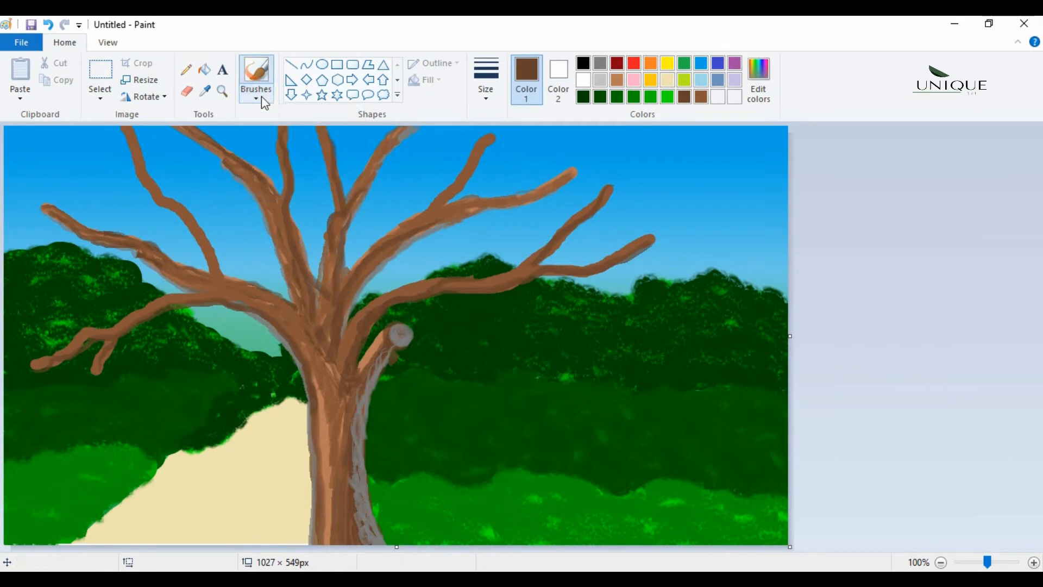
left_click(262, 96)
left_click(255, 154)
left_click_drag(43, 362, 8, 382)
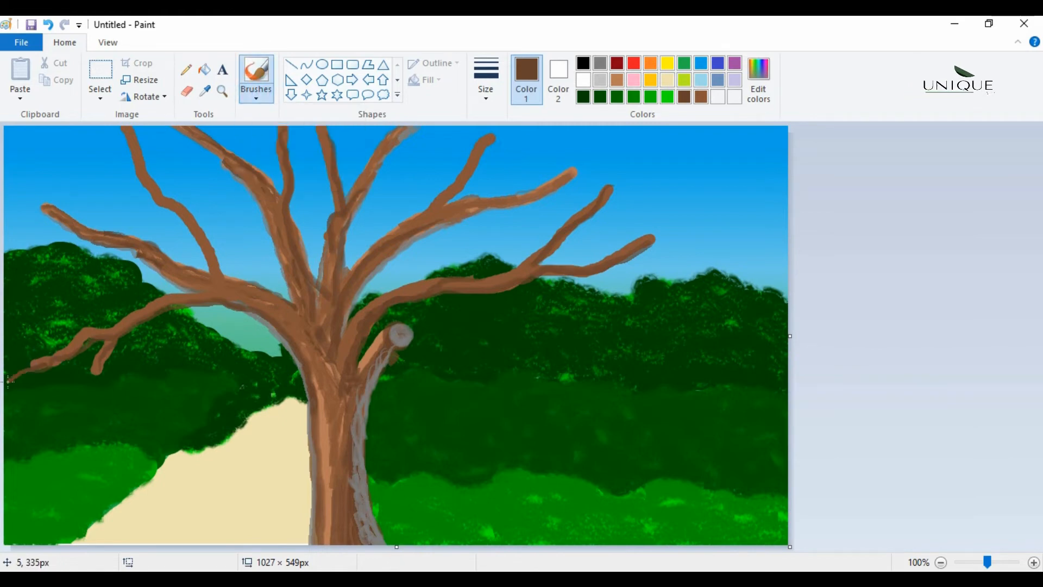
left_click_drag(96, 367, 57, 430)
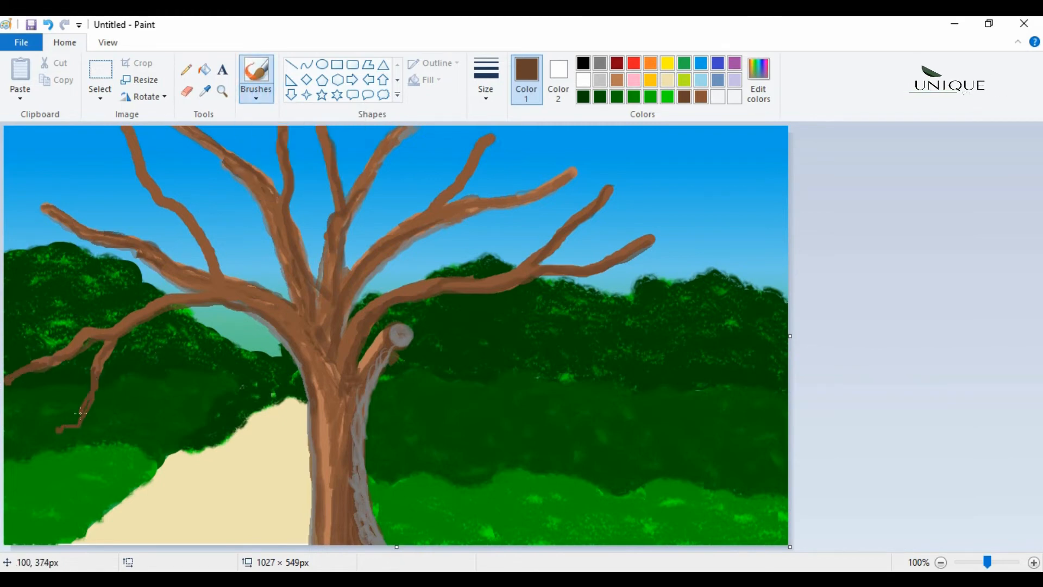
left_click_drag(38, 199, 41, 207)
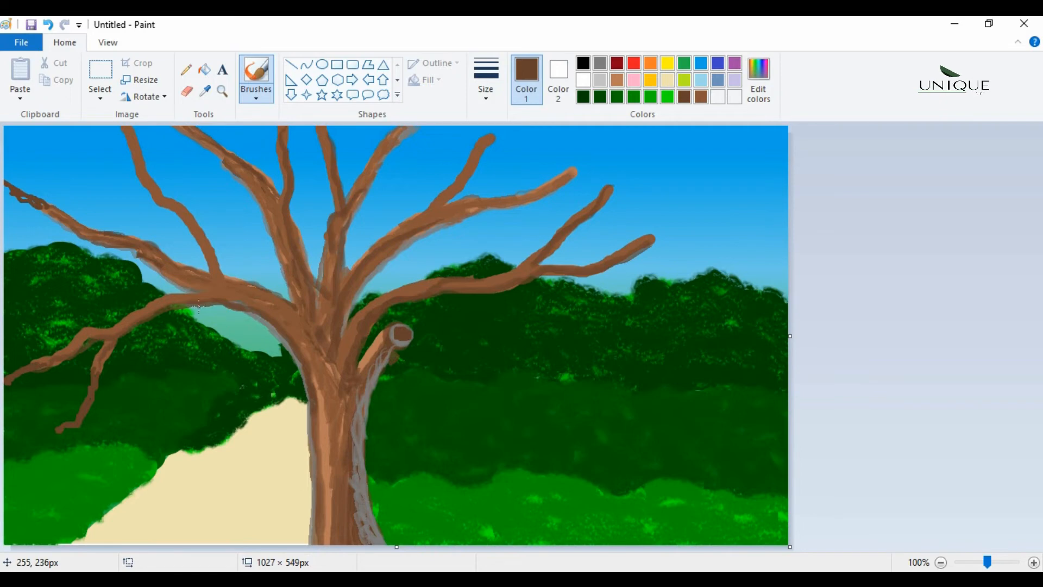
Draw thin dark brown twigs hanging from the lower-left branch and growing left from the trunk with a small offshoot.
left_click_drag(137, 328, 137, 437)
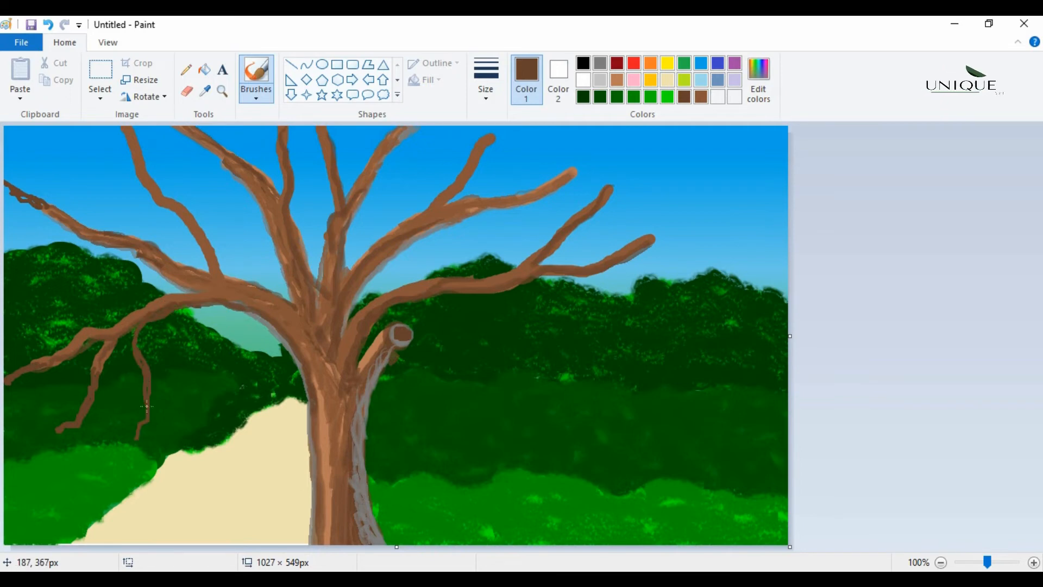
mouse_move(304, 376)
left_mouse_down()
mouse_move(203, 370)
mouse_move(161, 336)
left_mouse_up()
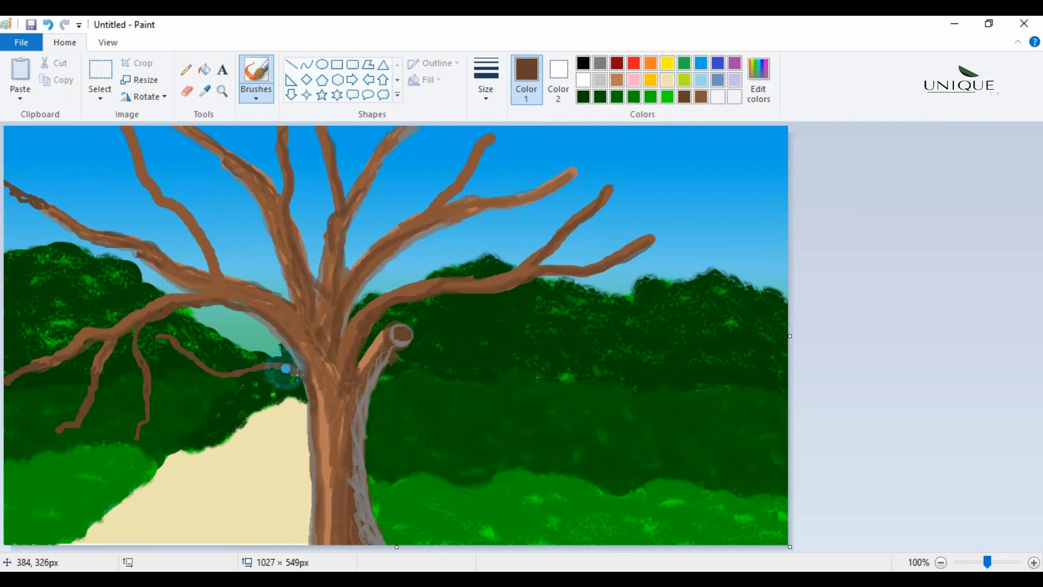
left_click_drag(275, 362, 244, 344)
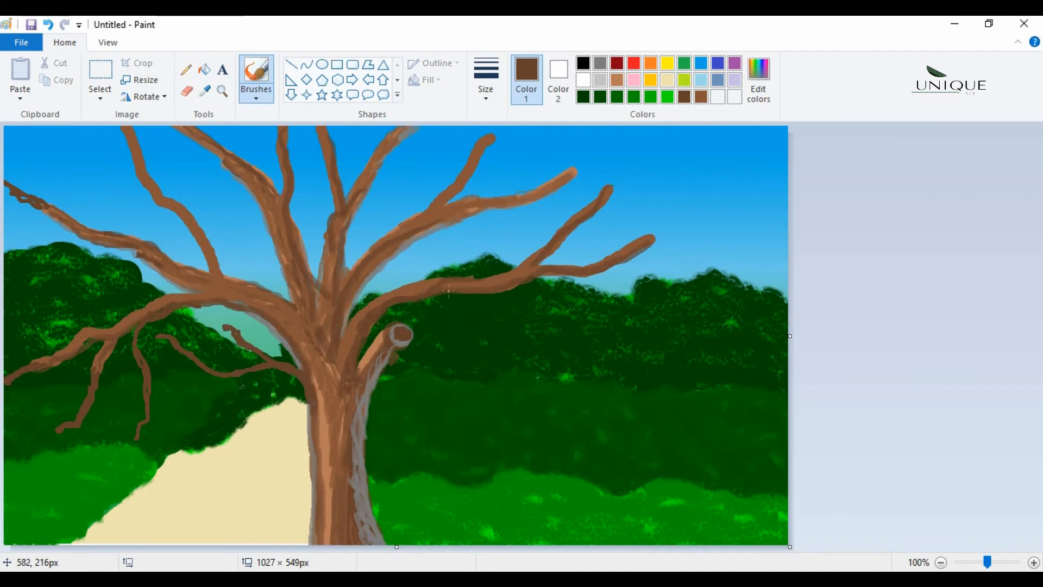
Draw thin dark brown twigs below the two long right branches and shade the undersides of the right branches.
left_click_drag(449, 291, 581, 341)
left_click_drag(422, 232, 543, 223)
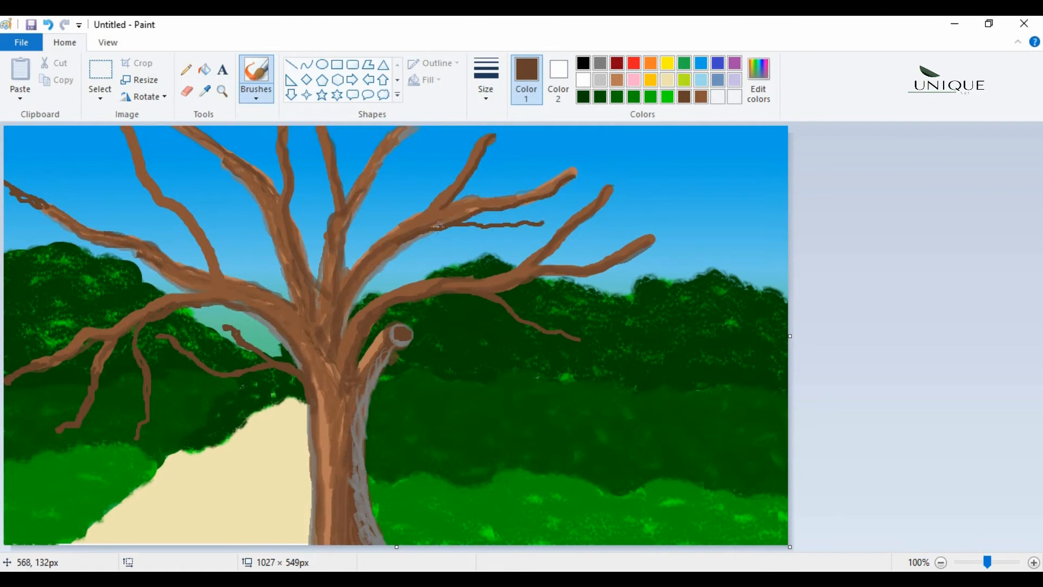
left_click_drag(648, 246, 526, 285)
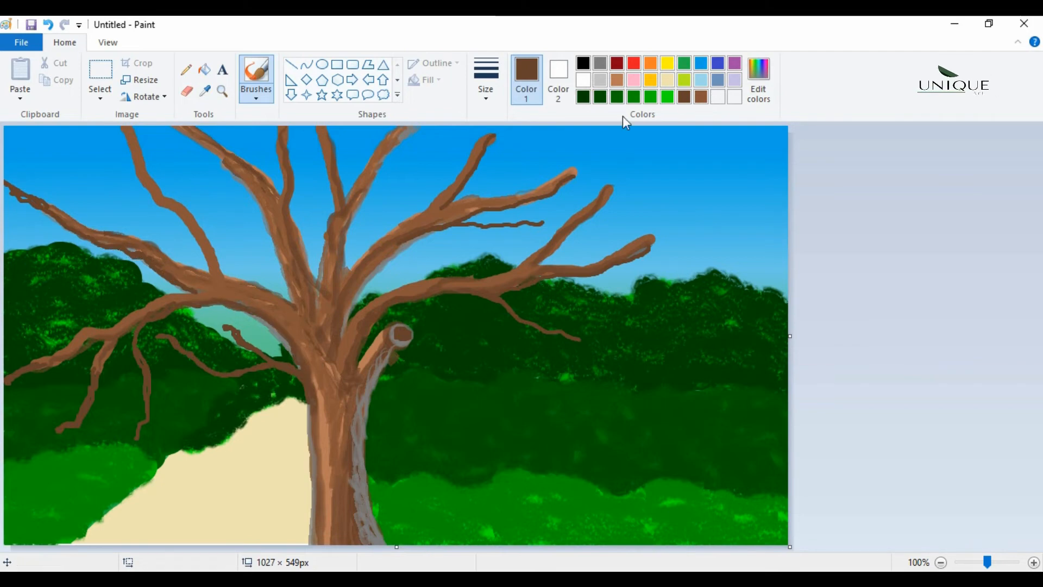
Paint three rounded bright green foliage clumps over the branch ends along the picture's left edge.
left_click(667, 97)
left_click(600, 97)
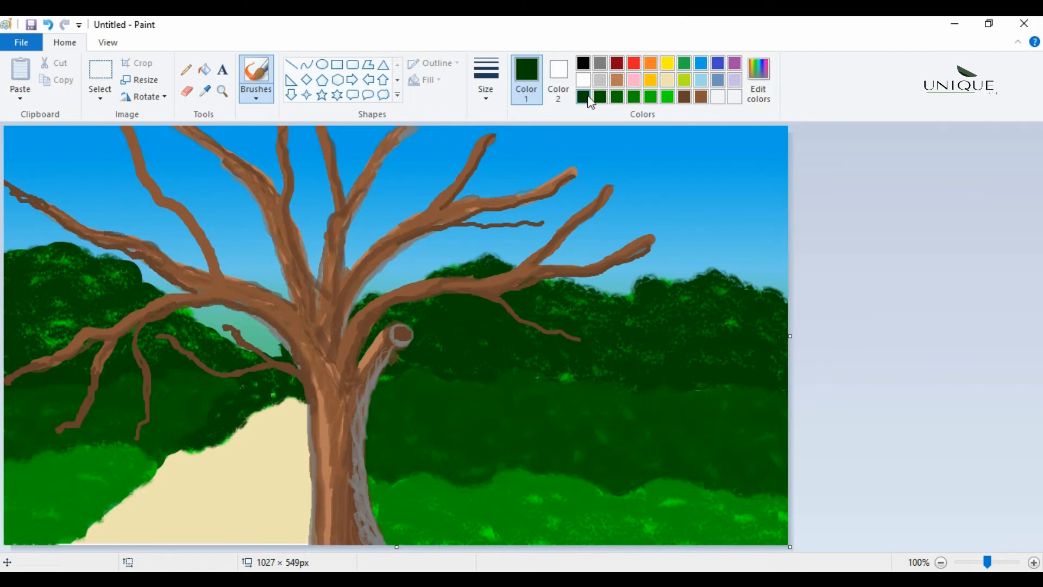
left_click(667, 97)
mouse_move(43, 424)
left_mouse_down()
mouse_move(49, 387)
mouse_move(67, 392)
mouse_move(16, 385)
mouse_move(19, 413)
mouse_move(126, 412)
mouse_move(32, 347)
mouse_move(53, 287)
mouse_move(127, 304)
mouse_move(124, 322)
mouse_move(152, 315)
mouse_move(47, 208)
mouse_move(76, 163)
left_mouse_up()
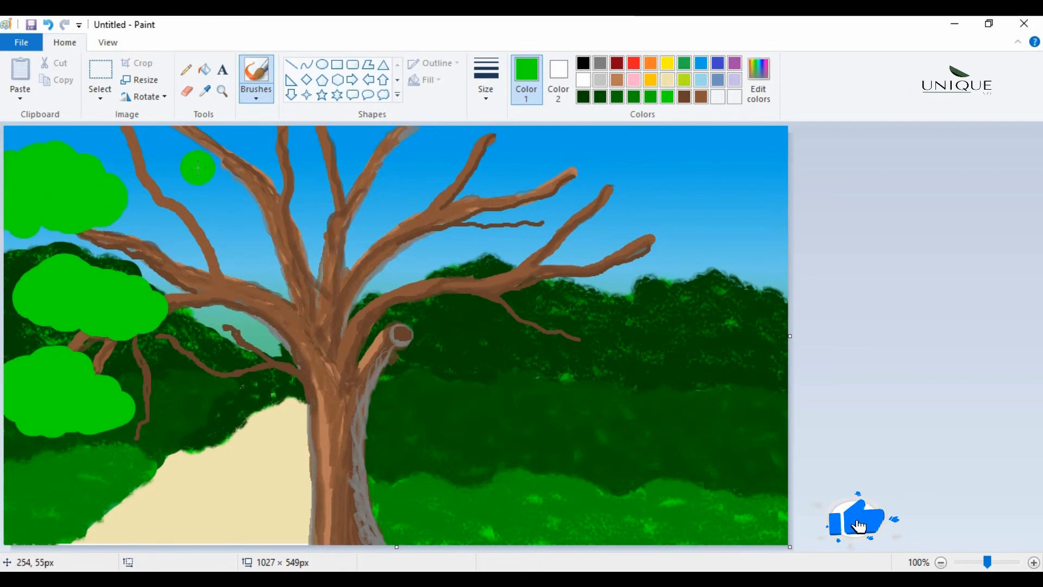
Paint bright green foliage clumps over the upper-right, right and upper-left branches and the twigs left of the trunk.
mouse_move(458, 194)
left_mouse_down()
mouse_move(399, 183)
mouse_move(500, 144)
mouse_move(349, 174)
mouse_move(445, 157)
left_mouse_up()
mouse_move(597, 239)
left_mouse_down()
mouse_move(694, 252)
mouse_move(549, 269)
mouse_move(720, 249)
left_mouse_up()
mouse_move(550, 172)
left_mouse_down()
mouse_move(576, 168)
mouse_move(608, 138)
mouse_move(673, 146)
left_mouse_up()
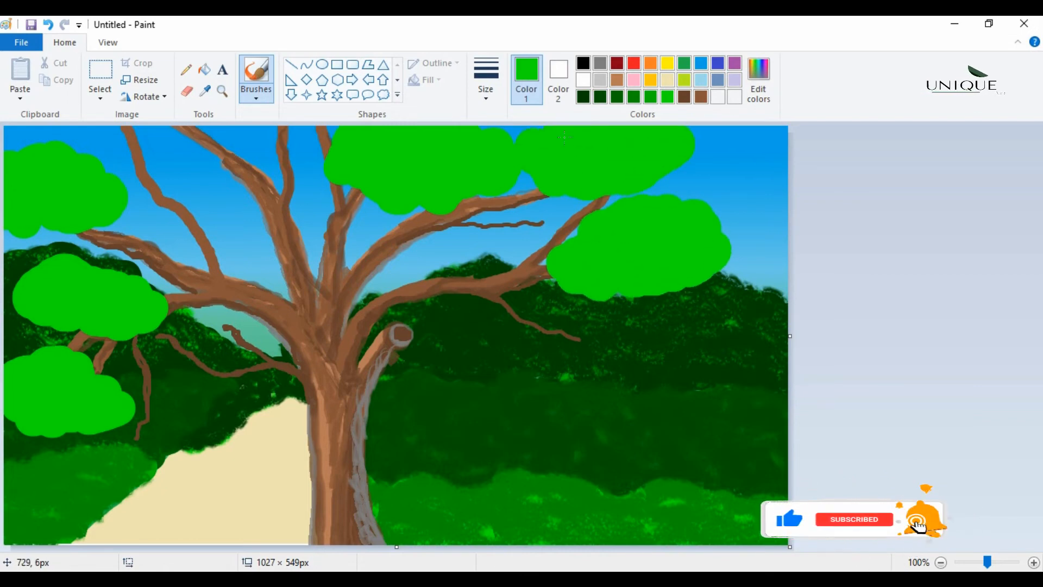
mouse_move(133, 154)
left_mouse_down()
mouse_move(160, 139)
mouse_move(95, 158)
left_mouse_up()
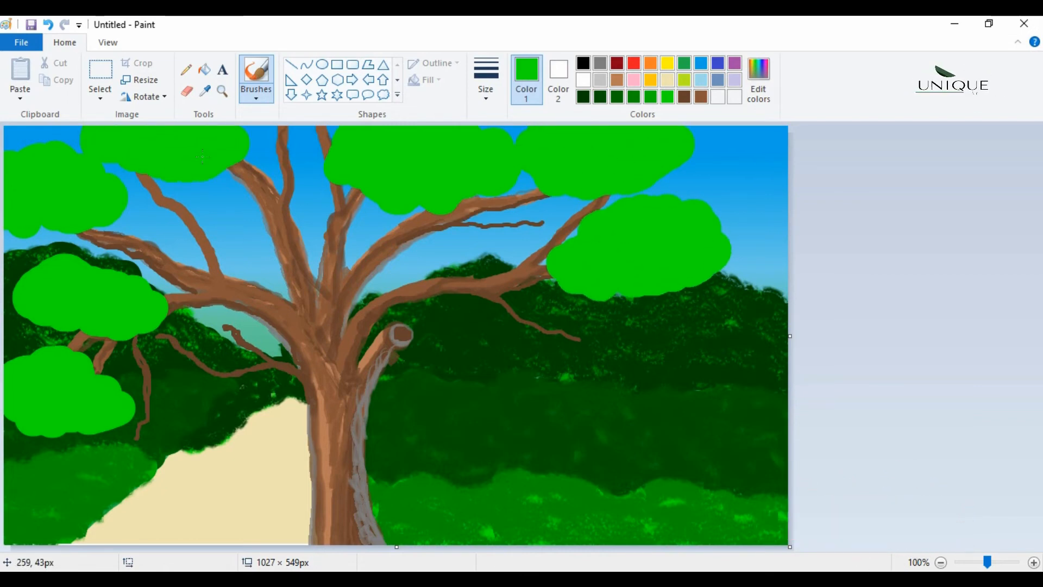
mouse_move(177, 344)
left_mouse_down()
mouse_move(239, 342)
mouse_move(142, 351)
left_mouse_up()
left_click(285, 136)
Texture the upper-left, upper-center and right foliage clumps in the darkest green with a greatly enlarged crayon brush.
left_click(583, 97)
left_click(256, 96)
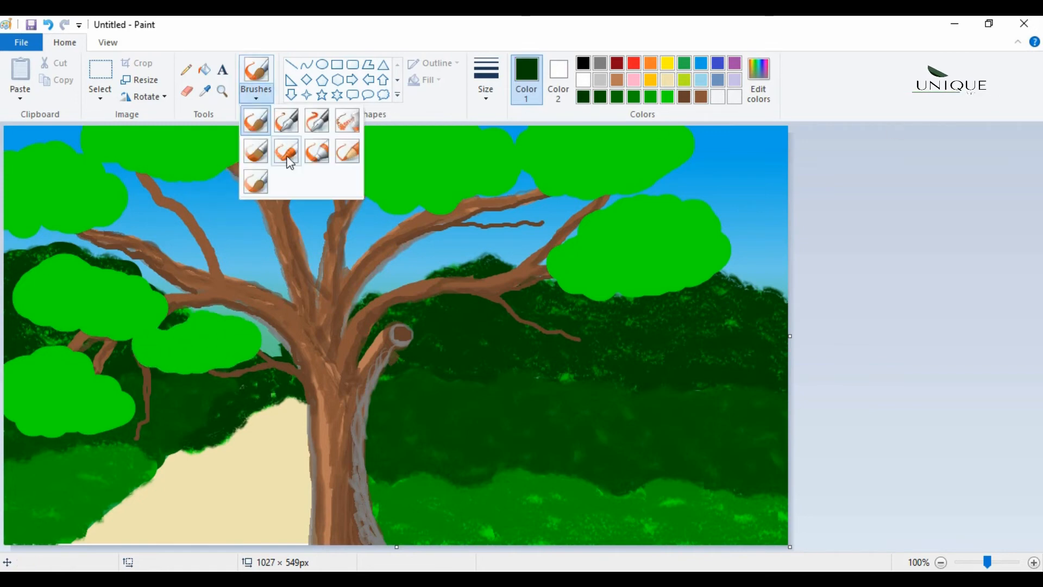
left_click(288, 158)
key("ctrl+KP_Add")
key("ctrl+KP_Add")
key("ctrl+KP_Add")
key("ctrl+KP_Add")
key("ctrl+KP_Add")
key("ctrl+KP_Add")
key("ctrl+KP_Add")
key("ctrl+KP_Add")
key("ctrl+KP_Add")
key("ctrl+KP_Add")
key("ctrl+KP_Add")
key("ctrl+KP_Add")
mouse_move(133, 159)
left_mouse_down()
mouse_move(92, 138)
mouse_move(236, 146)
mouse_move(145, 141)
mouse_move(207, 154)
left_mouse_up()
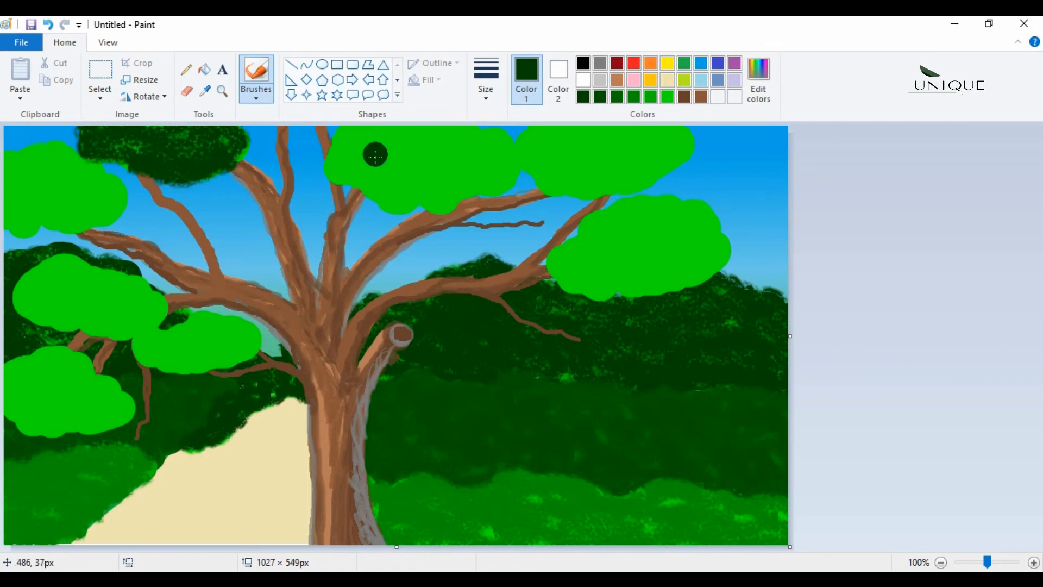
mouse_move(337, 165)
left_mouse_down()
mouse_move(391, 131)
mouse_move(497, 180)
mouse_move(365, 191)
mouse_move(386, 139)
mouse_move(364, 170)
mouse_move(476, 156)
mouse_move(497, 188)
mouse_move(616, 119)
mouse_move(639, 170)
mouse_move(565, 183)
mouse_move(639, 131)
left_mouse_up()
mouse_move(549, 253)
left_mouse_down()
mouse_move(602, 292)
mouse_move(716, 268)
mouse_move(601, 204)
mouse_move(626, 261)
mouse_move(695, 253)
mouse_move(568, 278)
mouse_move(649, 285)
mouse_move(619, 235)
mouse_move(668, 257)
mouse_move(565, 268)
mouse_move(722, 247)
left_mouse_up()
Shade the lower and middle parts of the right foliage clump with a mix of dark greens.
left_click(618, 96)
left_click(599, 97)
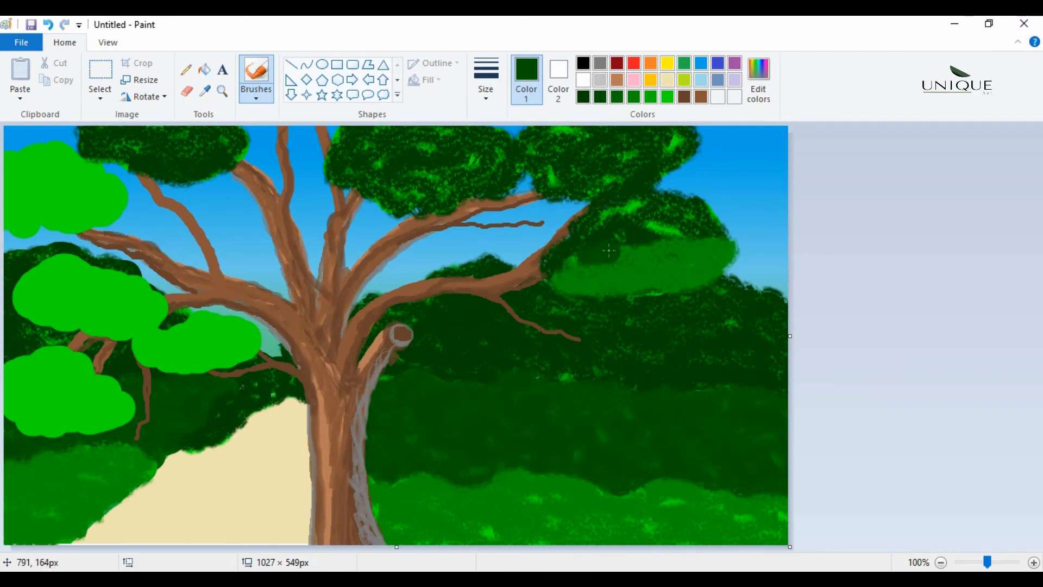
mouse_move(608, 251)
left_mouse_down()
mouse_move(694, 260)
mouse_move(598, 283)
left_mouse_up()
left_click(582, 96)
mouse_move(660, 234)
left_mouse_down()
mouse_move(611, 256)
mouse_move(621, 220)
left_mouse_up()
Brush bright green highlights along the lower and outer edges of the right foliage clump.
left_click(667, 97)
left_click_drag(577, 277, 583, 273)
mouse_move(648, 278)
left_mouse_down()
mouse_move(671, 196)
mouse_move(694, 205)
mouse_move(712, 264)
mouse_move(611, 265)
left_mouse_up()
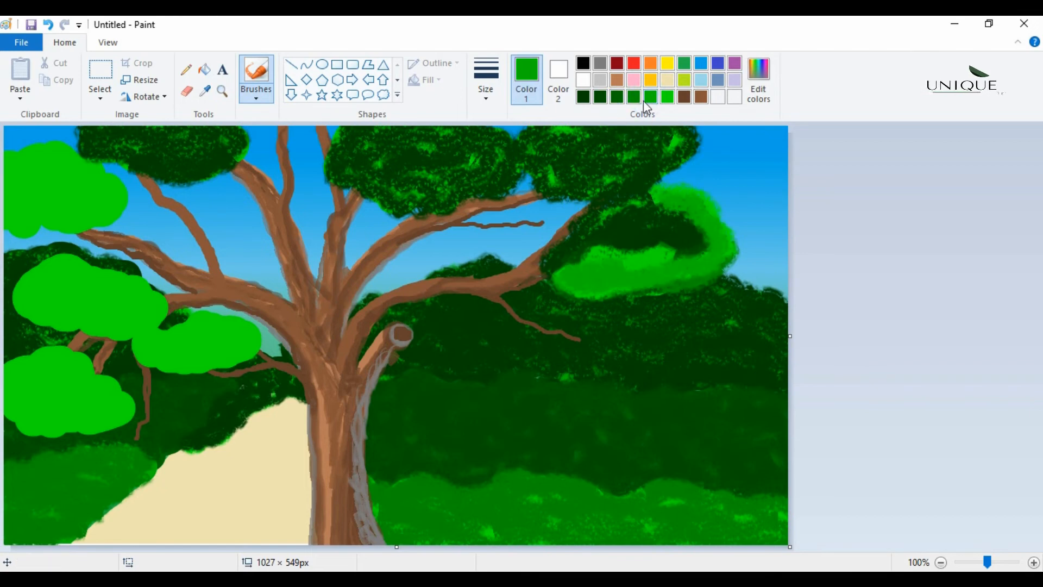
Blend medium and dark green inward from the bright rim of the right foliage clump.
left_click(633, 98)
mouse_move(669, 201)
left_mouse_down()
mouse_move(705, 238)
mouse_move(569, 266)
left_mouse_up()
left_click(600, 98)
mouse_move(671, 221)
left_mouse_down()
mouse_move(637, 258)
mouse_move(569, 265)
left_mouse_up()
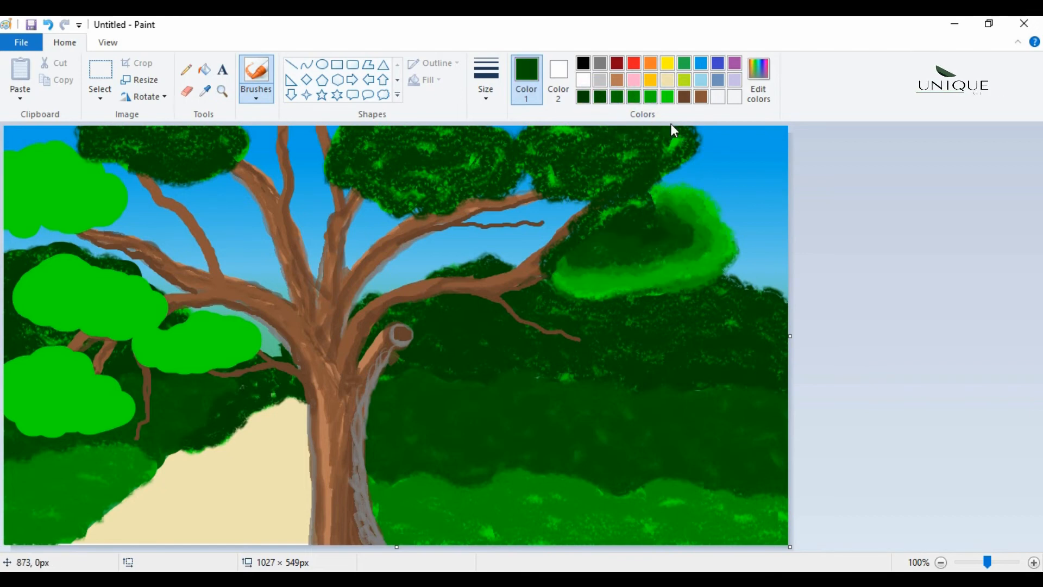
Cover the center of the right foliage clump and the left clumps with the darkest green, leaving bright specks and edges.
left_click_drag(634, 229, 583, 256)
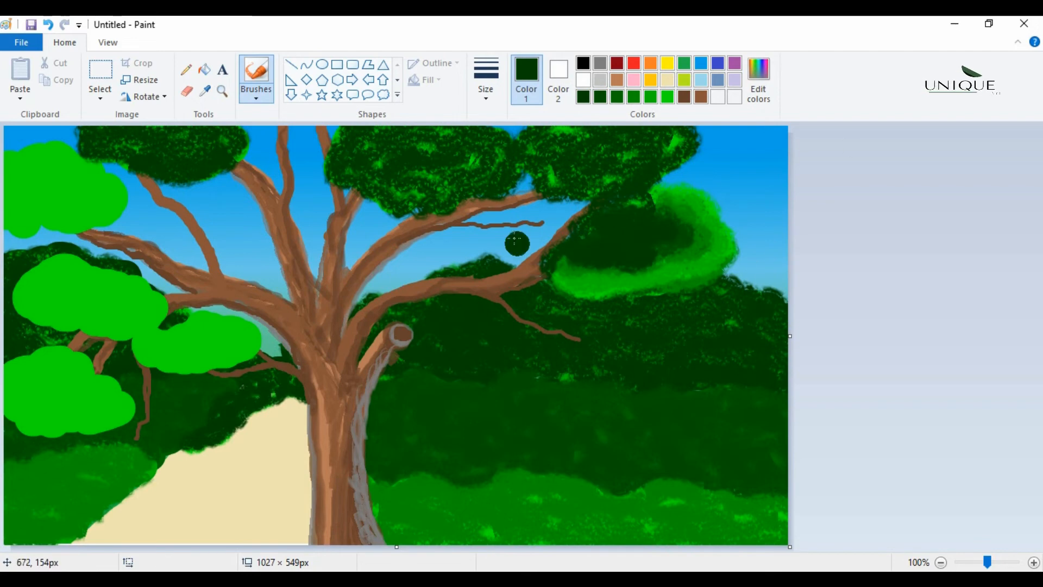
mouse_move(653, 216)
left_mouse_down()
mouse_move(708, 217)
mouse_move(675, 266)
mouse_move(558, 277)
mouse_move(700, 266)
left_mouse_up()
mouse_move(96, 190)
left_mouse_down()
mouse_move(33, 157)
mouse_move(4, 186)
mouse_move(114, 198)
mouse_move(32, 217)
mouse_move(52, 292)
mouse_move(67, 277)
mouse_move(148, 304)
mouse_move(81, 320)
mouse_move(58, 266)
mouse_move(86, 308)
mouse_move(91, 269)
mouse_move(154, 341)
mouse_move(204, 327)
mouse_move(197, 356)
mouse_move(182, 360)
mouse_move(156, 308)
mouse_move(103, 380)
mouse_move(121, 406)
mouse_move(92, 424)
mouse_move(55, 423)
mouse_move(7, 383)
mouse_move(82, 370)
mouse_move(50, 402)
mouse_move(78, 383)
mouse_move(105, 411)
left_mouse_up()
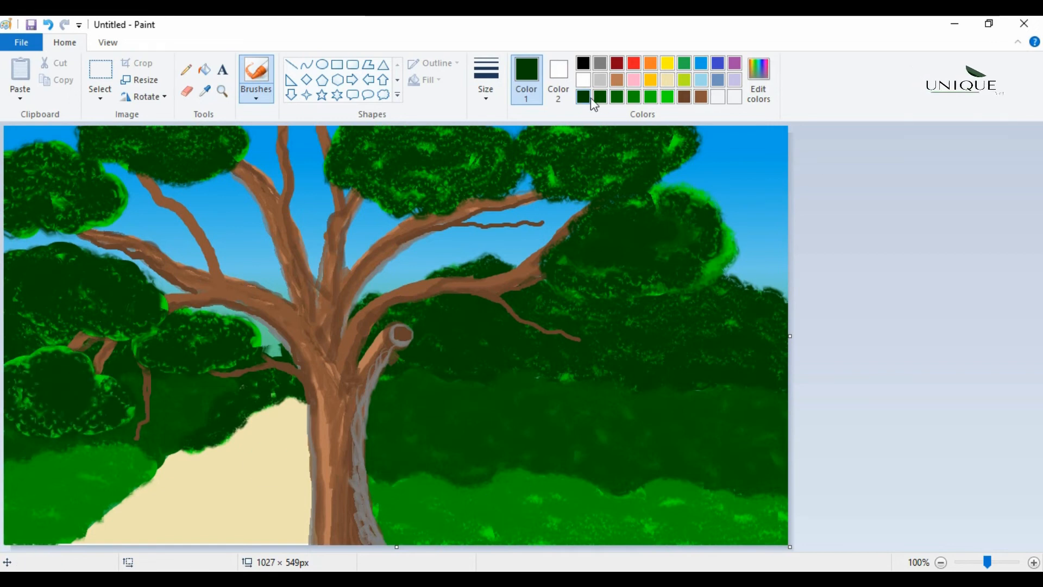
Paint short dark green grass blades with the watercolor brush along the bottom edge, right of the trunk.
left_click(655, 97)
left_click(249, 93)
left_click(256, 178)
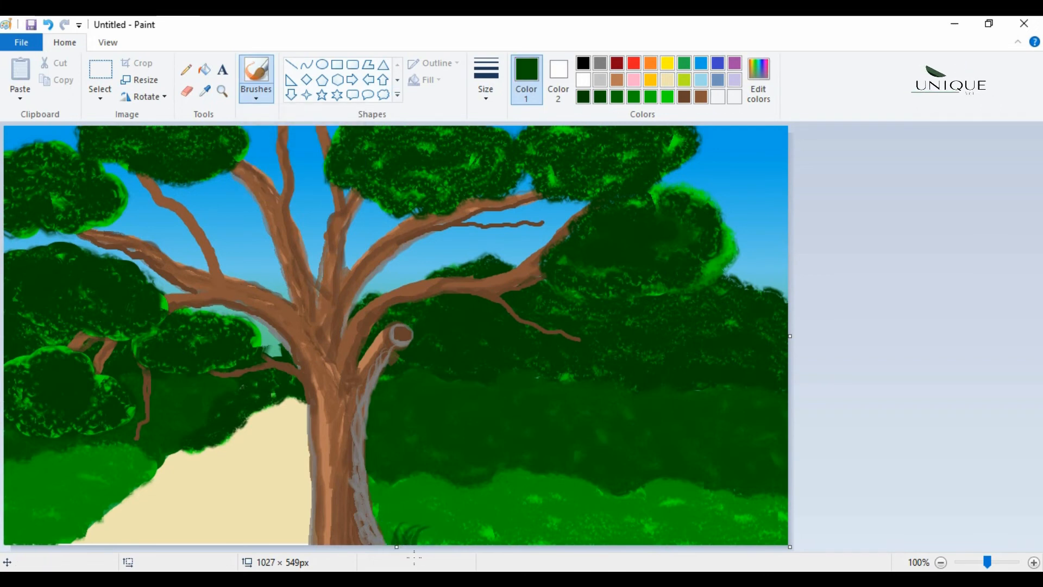
mouse_move(452, 528)
left_mouse_down()
mouse_move(610, 542)
mouse_move(777, 535)
left_mouse_up()
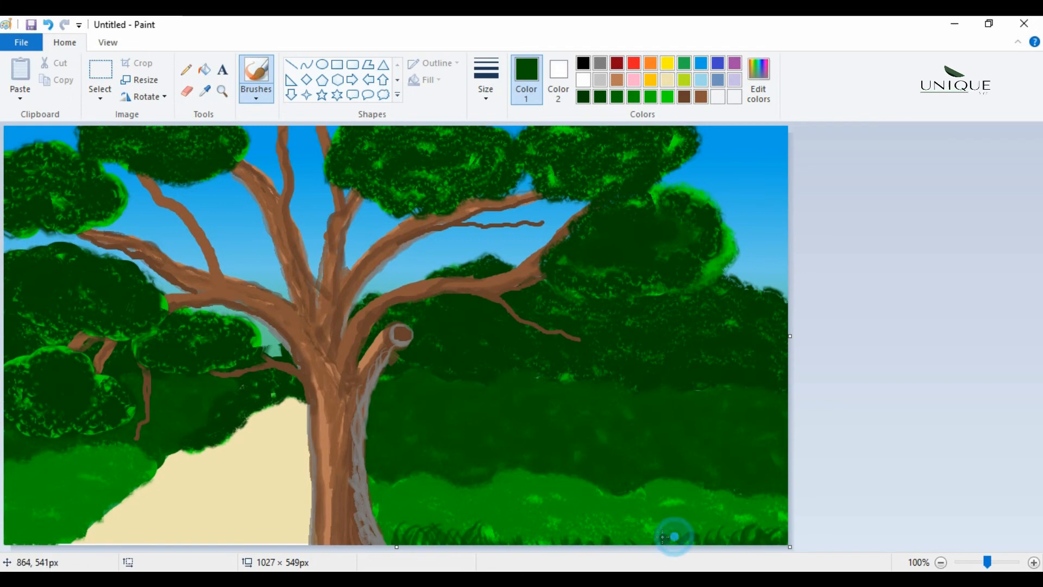
Add bright green grass blades over the dark ones right of the trunk and switch to a darker green.
left_click(667, 96)
mouse_move(389, 538)
left_mouse_down()
mouse_move(399, 520)
mouse_move(513, 530)
mouse_move(523, 519)
mouse_move(547, 532)
mouse_move(543, 560)
mouse_move(597, 517)
mouse_move(652, 551)
mouse_move(733, 530)
mouse_move(777, 549)
mouse_move(751, 554)
mouse_move(704, 531)
left_mouse_up()
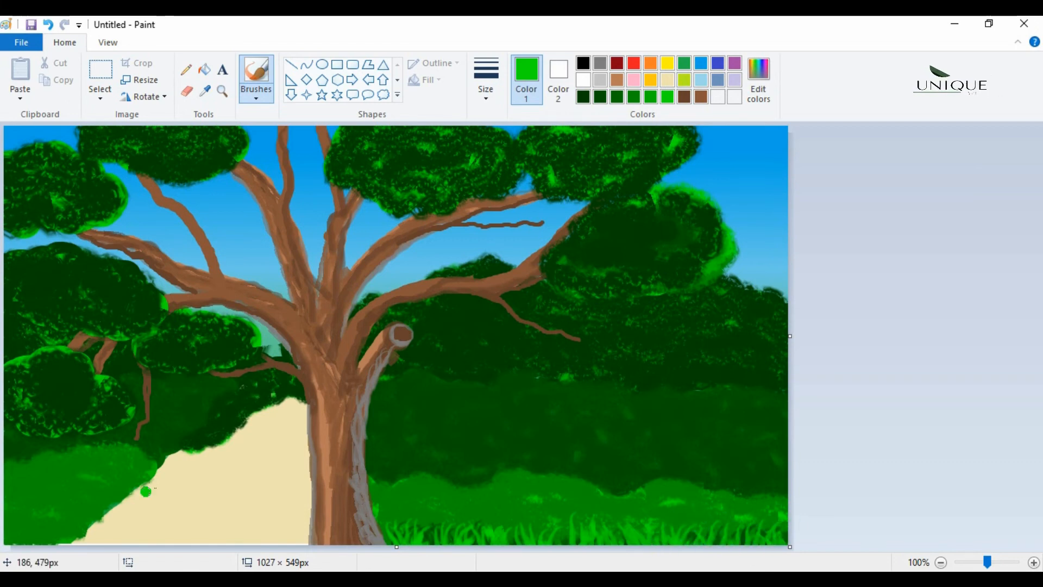
left_click(596, 96)
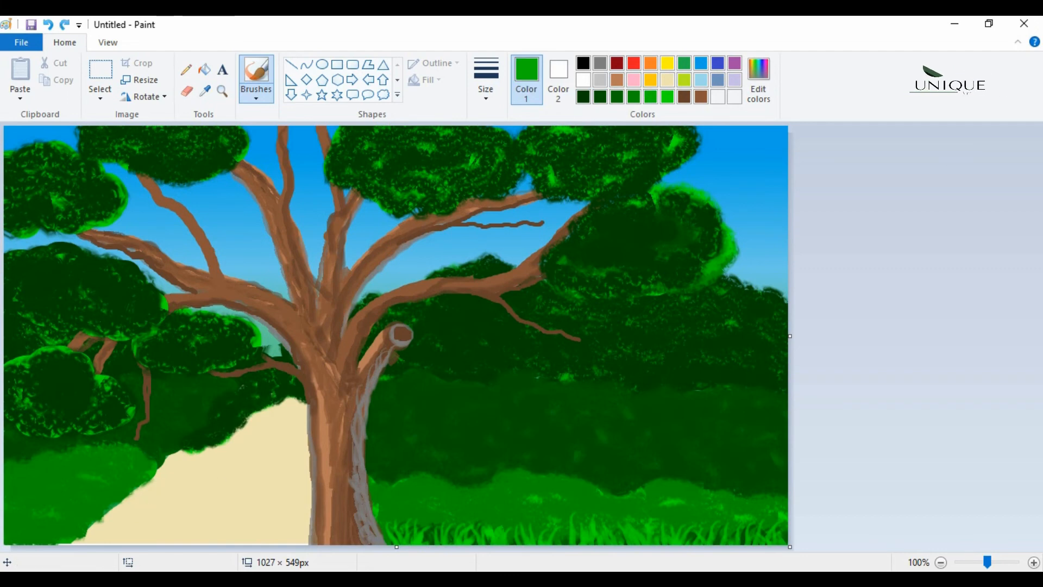
Paint medium green grass blades along the left edge of the cream path and across the bottom-left grass.
mouse_move(110, 488)
left_mouse_down()
mouse_move(113, 505)
mouse_move(82, 534)
mouse_move(56, 527)
mouse_move(56, 538)
left_mouse_up()
mouse_move(123, 476)
left_mouse_down()
mouse_move(141, 496)
mouse_move(146, 468)
mouse_move(166, 452)
mouse_move(164, 467)
mouse_move(173, 461)
mouse_move(180, 439)
mouse_move(190, 453)
mouse_move(207, 444)
mouse_move(203, 433)
mouse_move(211, 442)
mouse_move(165, 449)
mouse_move(160, 467)
mouse_move(129, 461)
mouse_move(149, 463)
mouse_move(89, 493)
left_mouse_up()
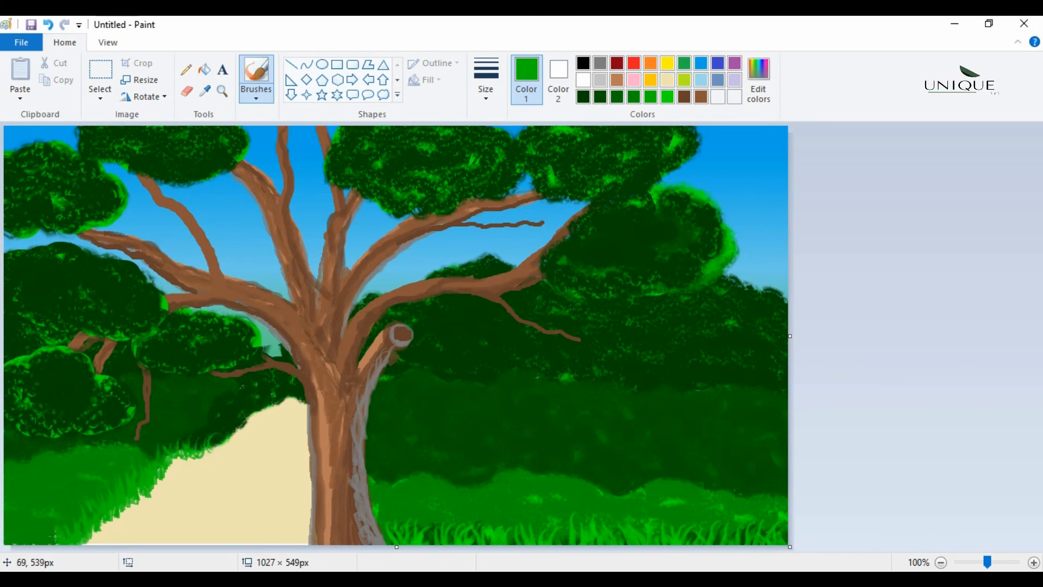
mouse_move(27, 544)
left_mouse_down()
mouse_move(37, 529)
mouse_move(32, 535)
left_mouse_up()
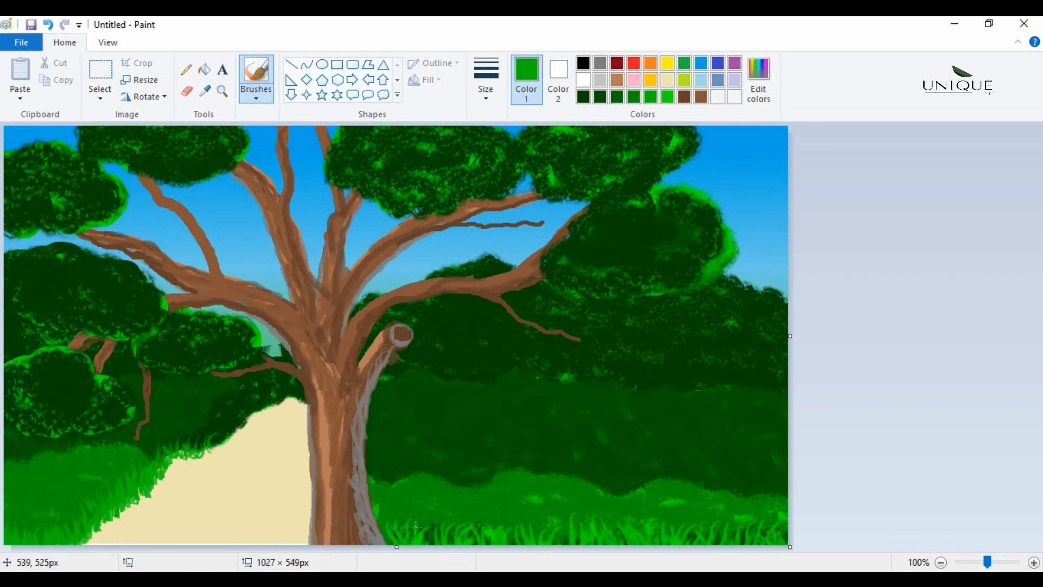
left_click(429, 540)
Dab larger pink flowers with the watercolor brush across the grass right of the trunk and in the bottom-left grass.
left_click(633, 80)
left_click(256, 92)
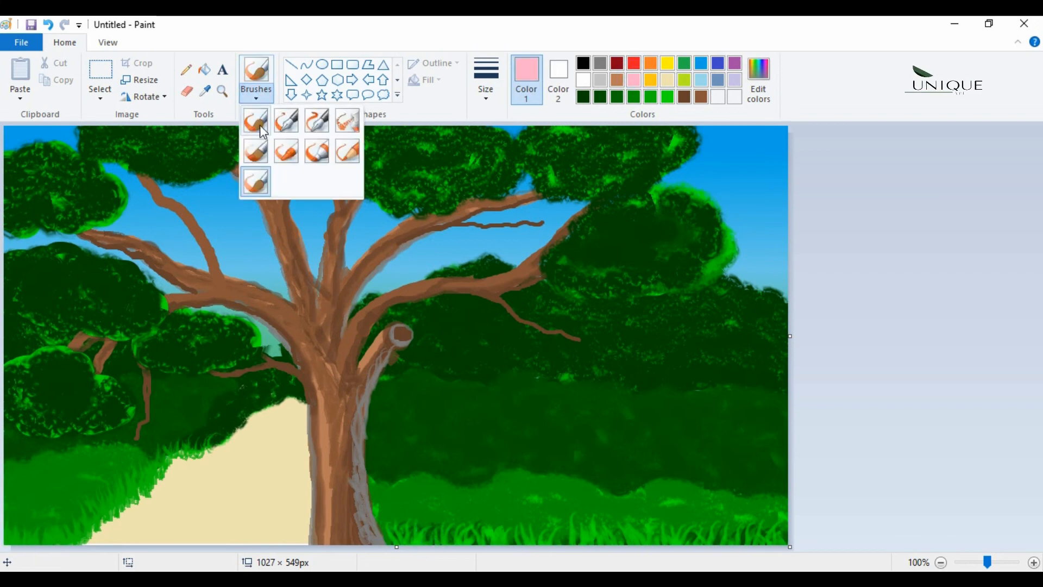
left_click(258, 181)
left_click(404, 522)
left_click(465, 519)
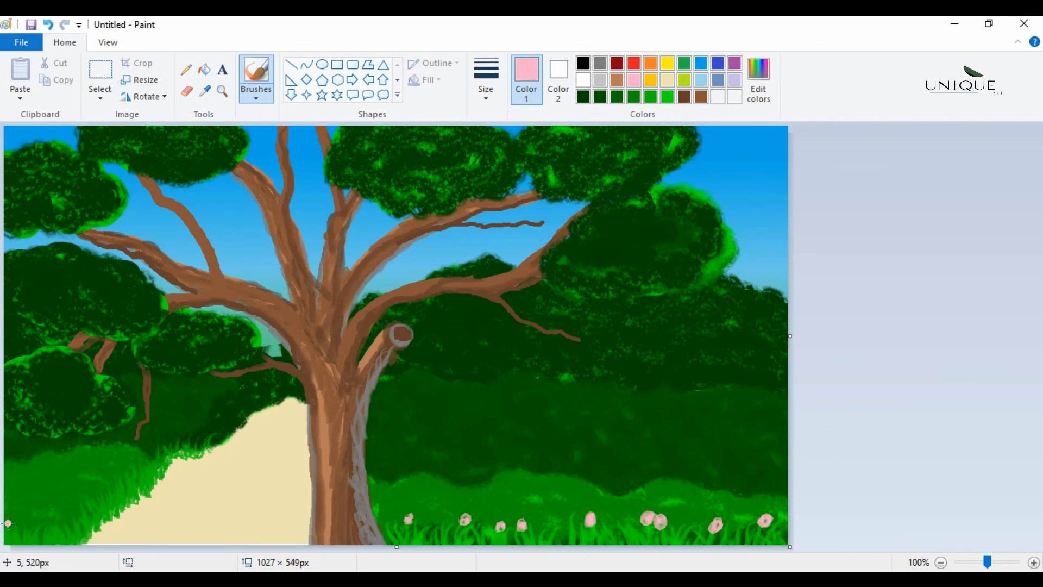
left_click(49, 528)
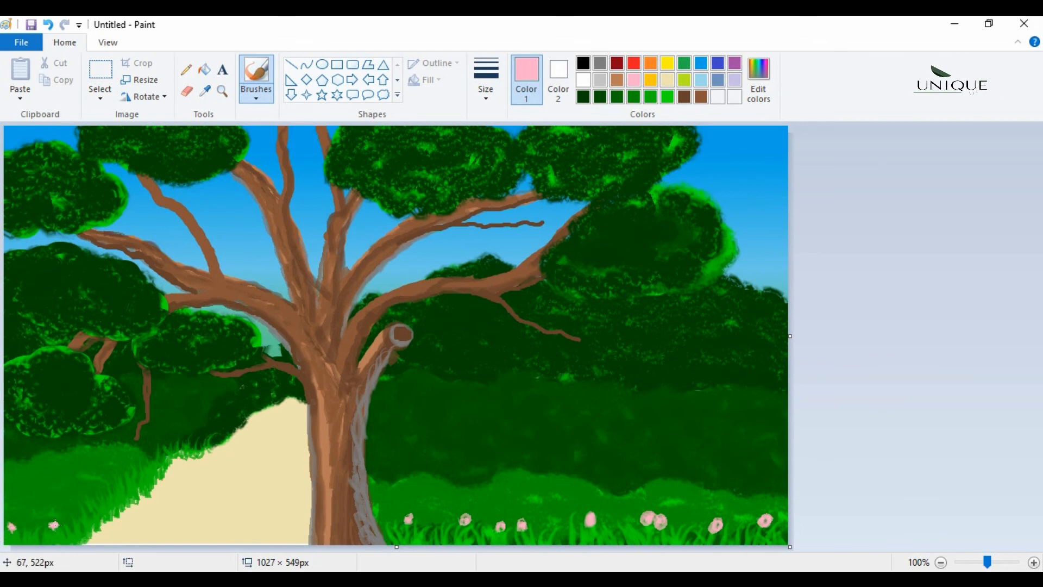
Switch to the plain round brush and dot small pink flowers over the bottom-left grass and up the path's left edge.
left_click(256, 97)
left_click(253, 119)
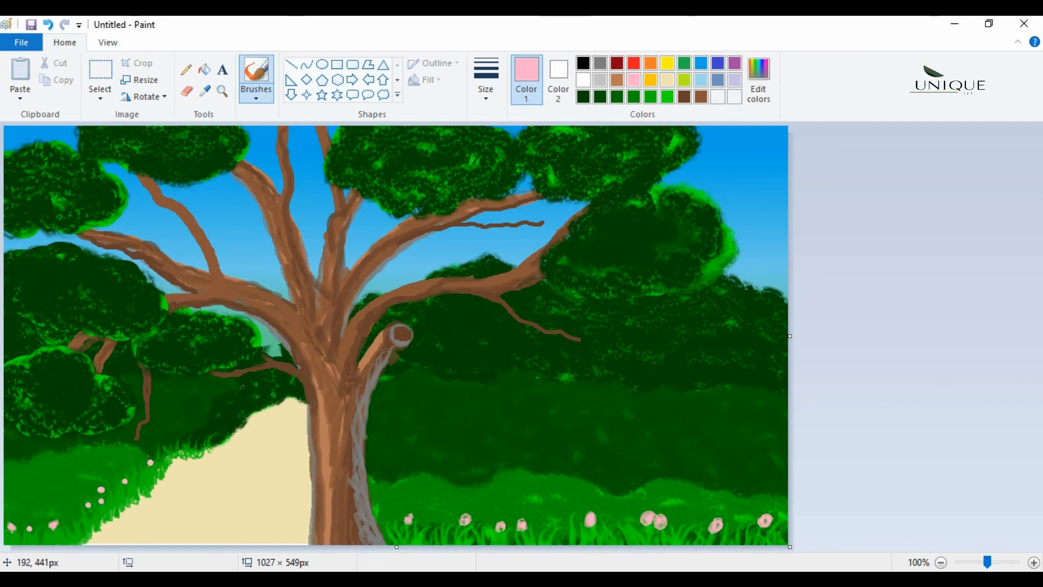
left_click(73, 518)
left_click(52, 533)
left_click(13, 541)
left_click(74, 531)
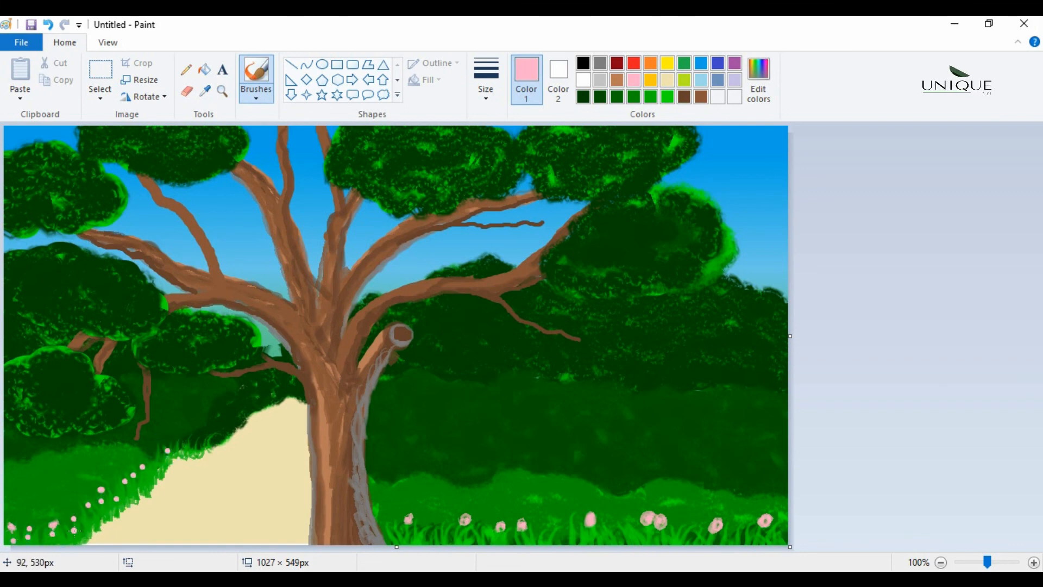
left_click(90, 518)
Scatter small pink flower dots among the larger blooms from the trunk to the canvas's right edge.
left_click(409, 533)
left_click(427, 533)
left_click(432, 523)
left_click(427, 516)
left_click(439, 523)
left_click(455, 535)
left_click(473, 529)
left_click(487, 522)
left_click(492, 535)
left_click(511, 533)
left_click(523, 531)
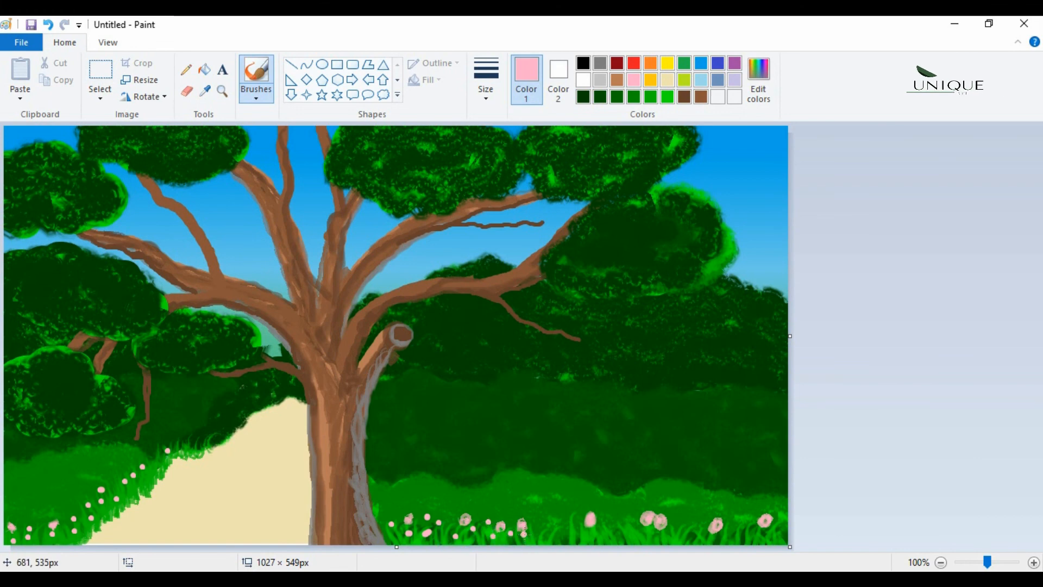
left_click(573, 517)
left_click(575, 539)
left_click(623, 525)
left_click(678, 526)
left_click(691, 518)
left_click(704, 527)
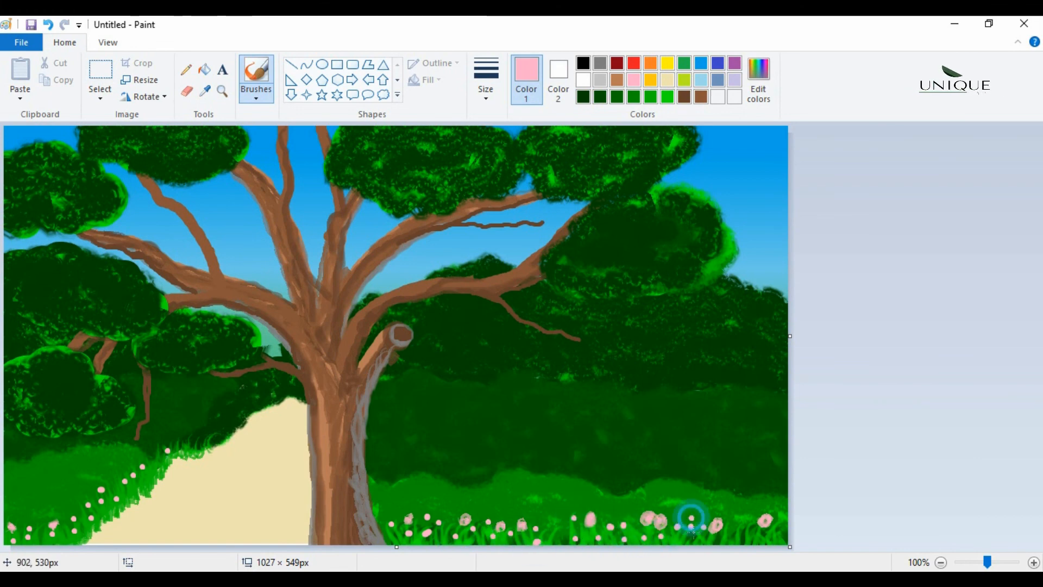
left_click(732, 537)
left_click(740, 521)
left_click(752, 543)
left_click(766, 528)
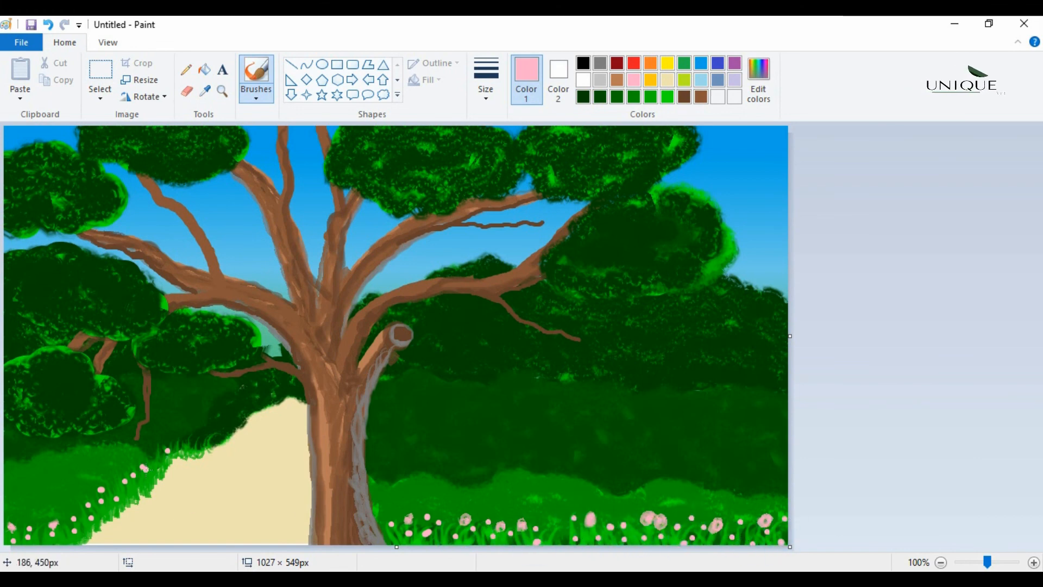
Continue the line of pink flower dots up the path's left edge to the trunk, making them smaller with distance.
left_click(137, 485)
left_click(149, 476)
left_click(158, 456)
left_click(201, 439)
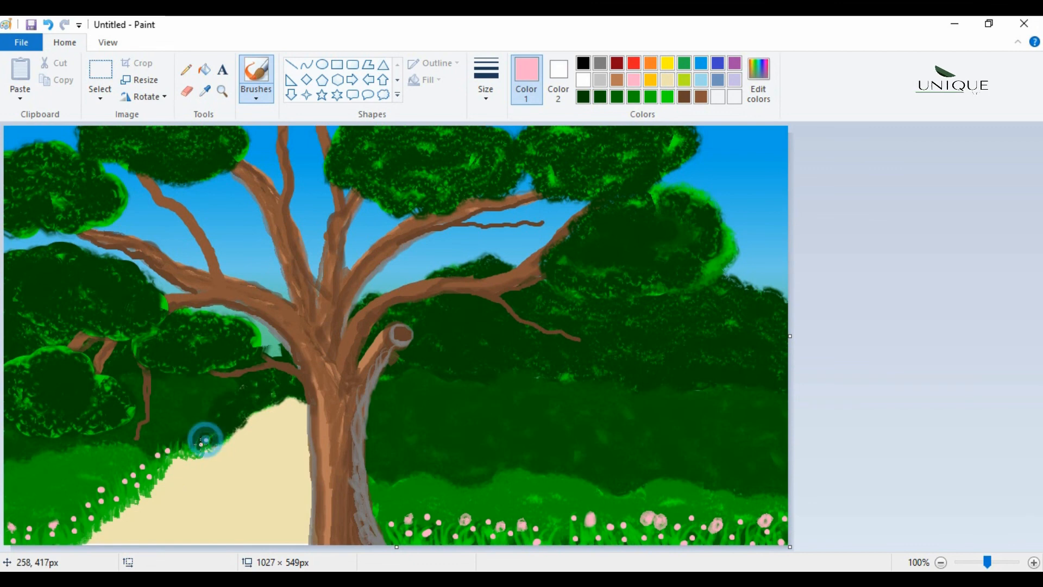
left_click(178, 441)
left_click(185, 446)
left_click(192, 445)
left_click(217, 439)
left_click(223, 435)
left_click(231, 430)
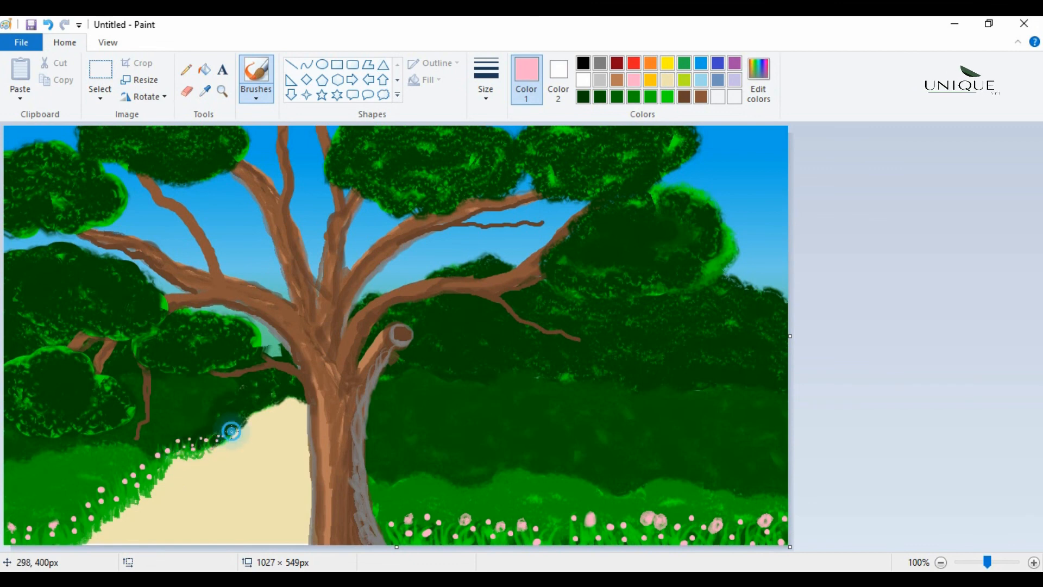
left_click(238, 429)
left_click(241, 422)
left_click(249, 412)
left_click(257, 409)
left_click(269, 405)
left_click(281, 400)
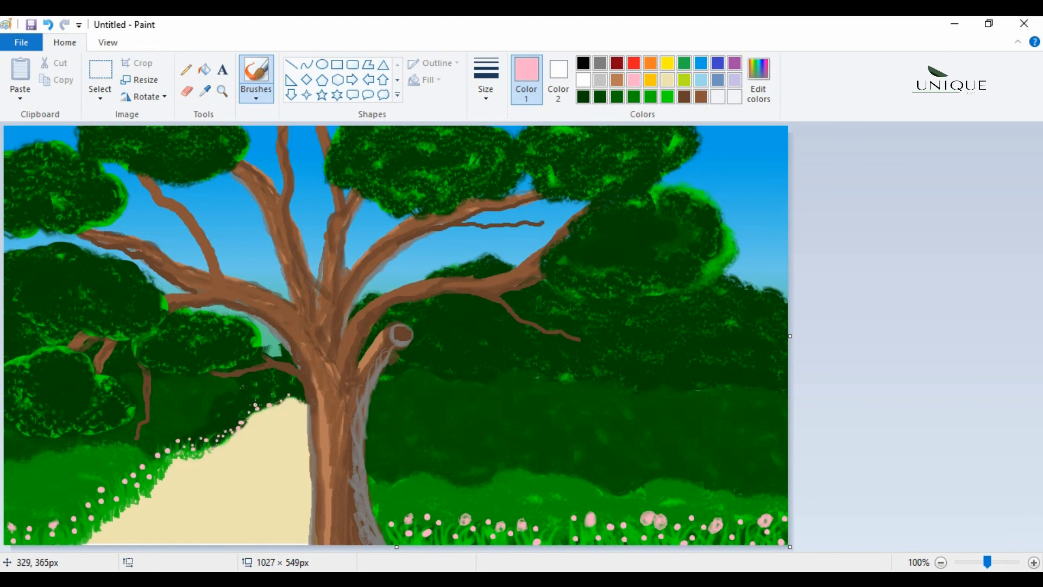
left_click(278, 396)
left_click(285, 395)
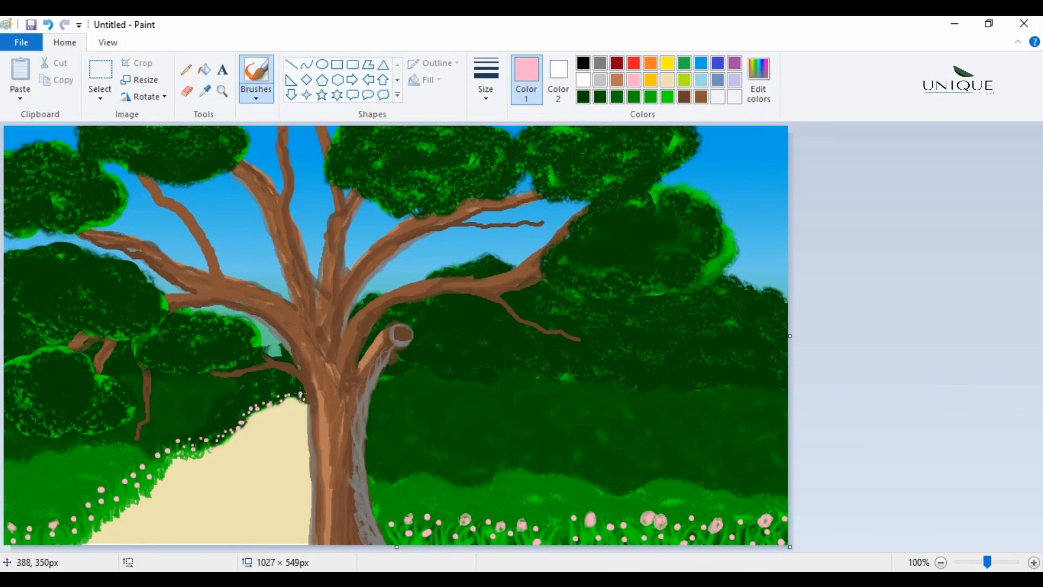
Thicken the flower border left of the path with extra pink dots down to the bottom-left corner.
left_click(164, 442)
left_click(152, 466)
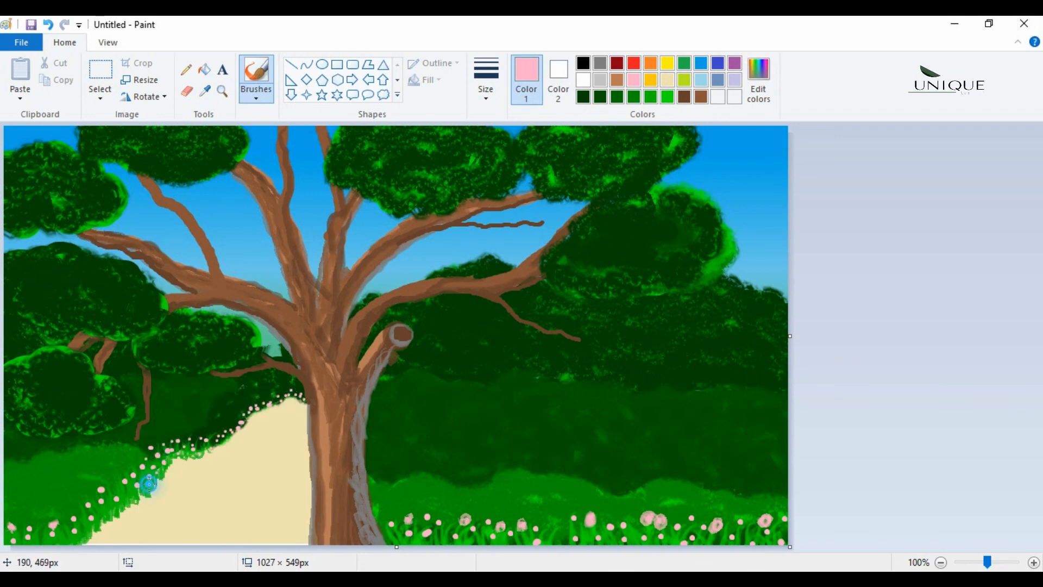
left_click(110, 480)
left_click(79, 507)
left_click(66, 540)
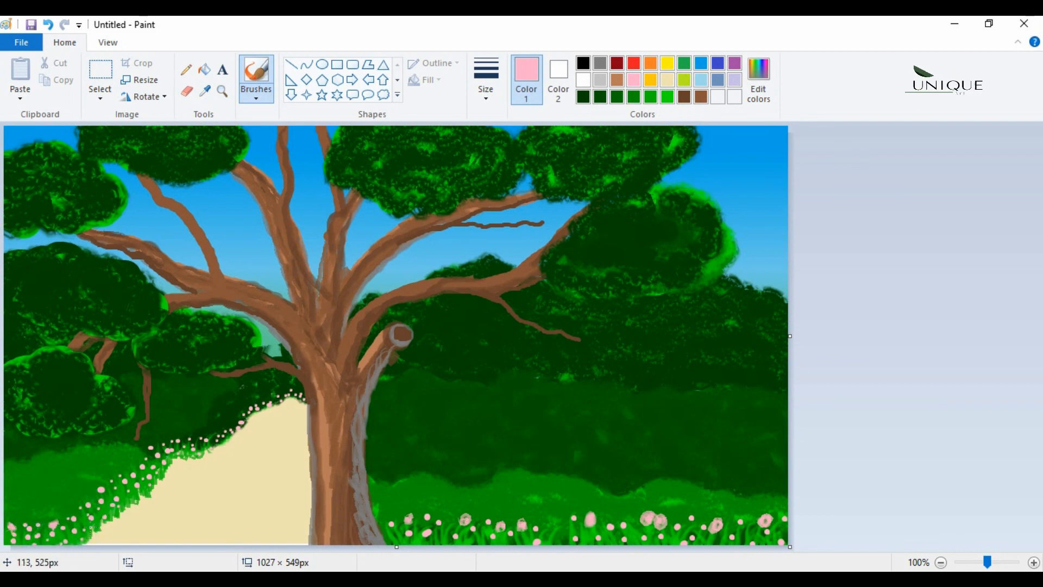
Fill the gaps in the flower bed right of the trunk with more small pink dots along the bottom edge.
left_click(445, 532)
left_click(404, 530)
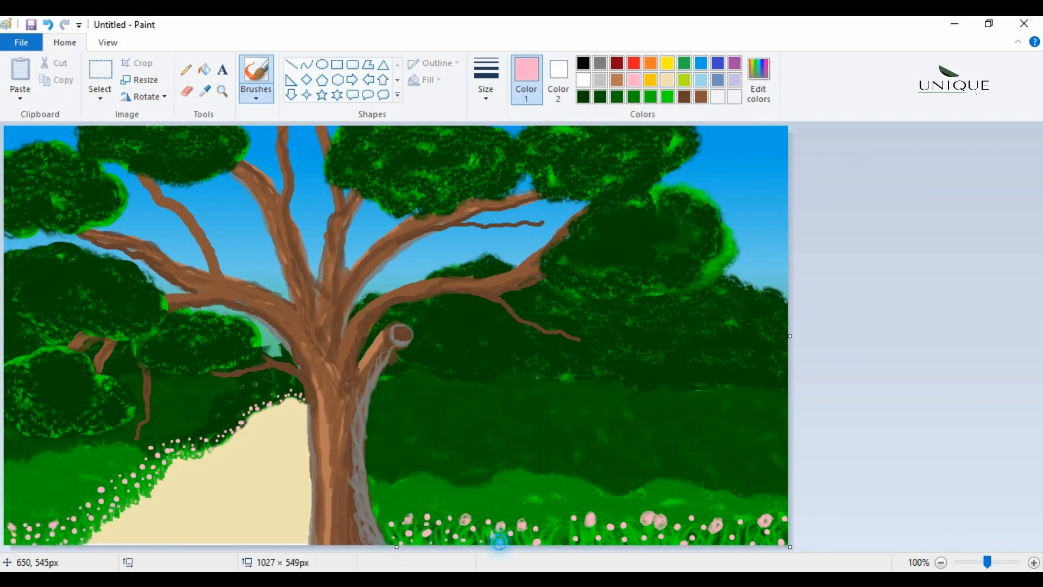
left_click(611, 540)
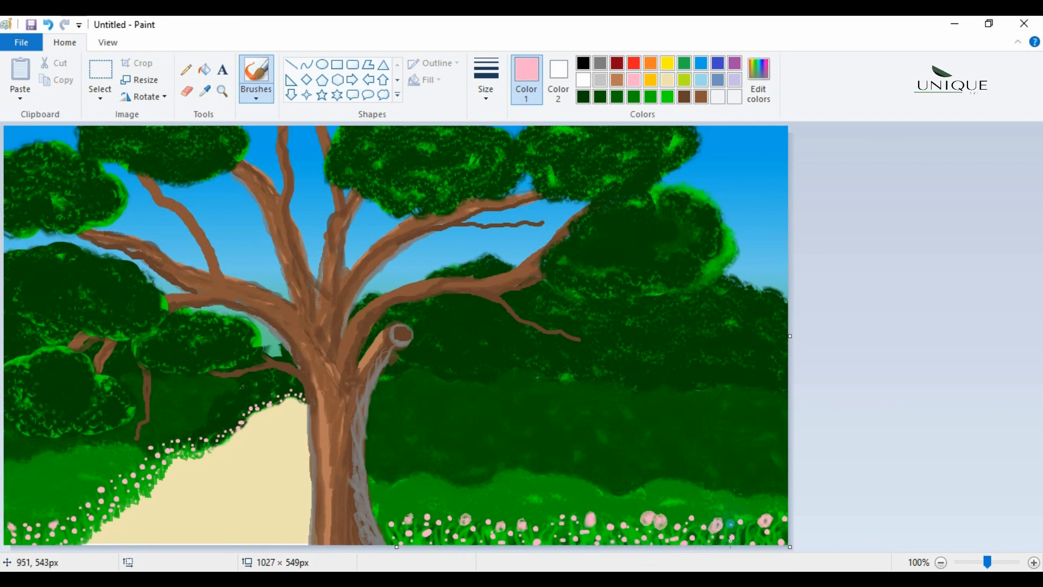
left_click(763, 540)
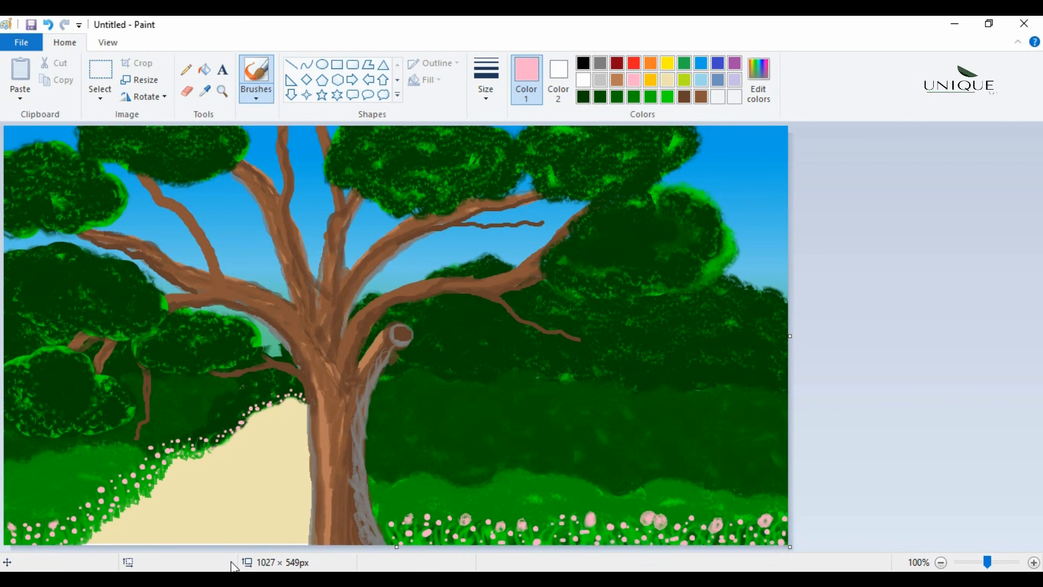
Pick cream as the drawing color and lower its luminosity to mix a darker shade.
left_click(668, 80)
left_click(758, 82)
left_click(682, 227)
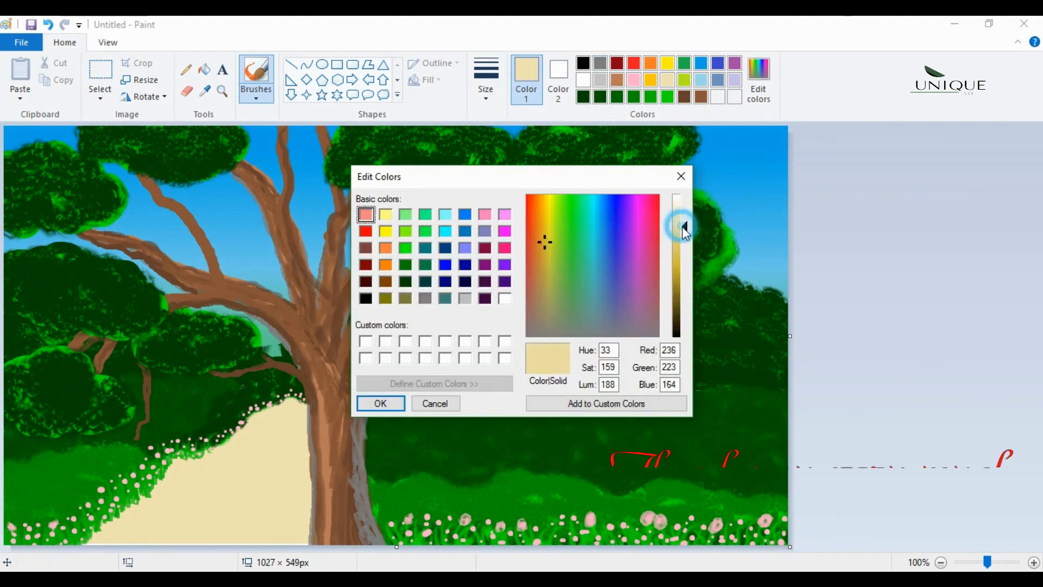